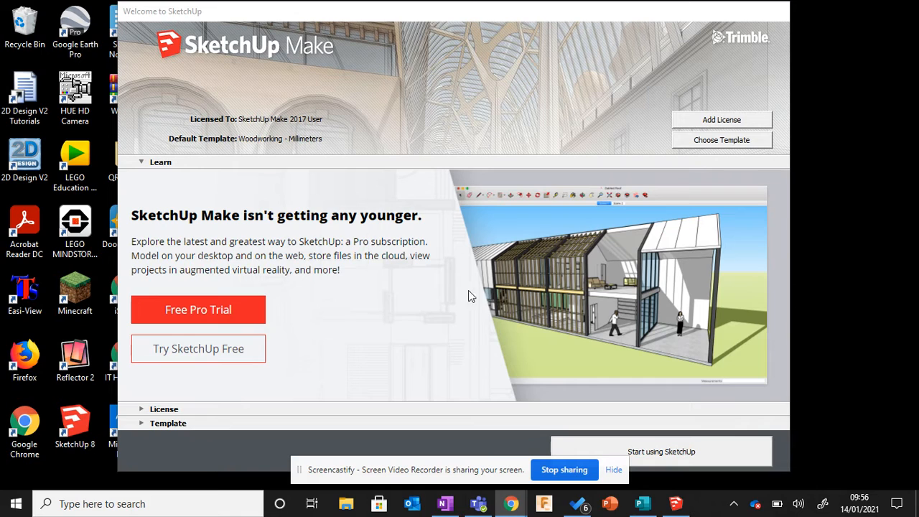
Review the available templates and start a new model with the Woodworking - Millimeters template.
left_click(614, 470)
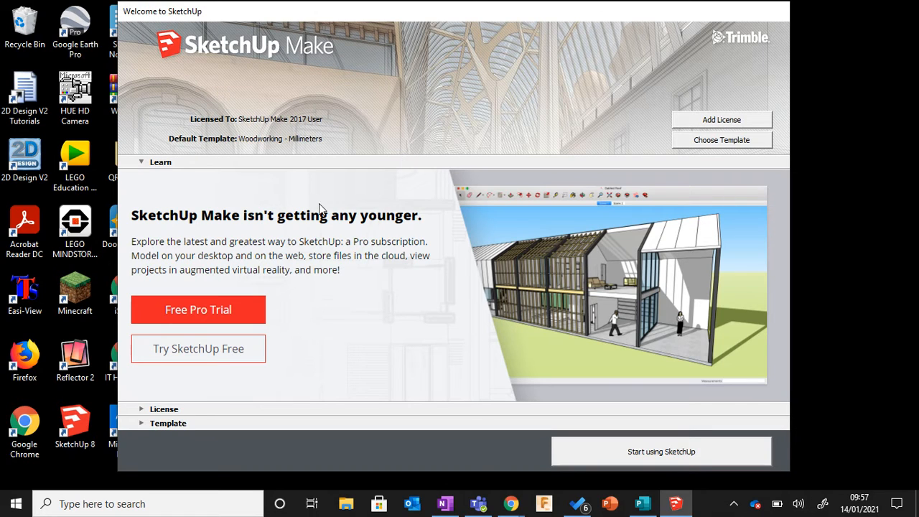
left_click(143, 425)
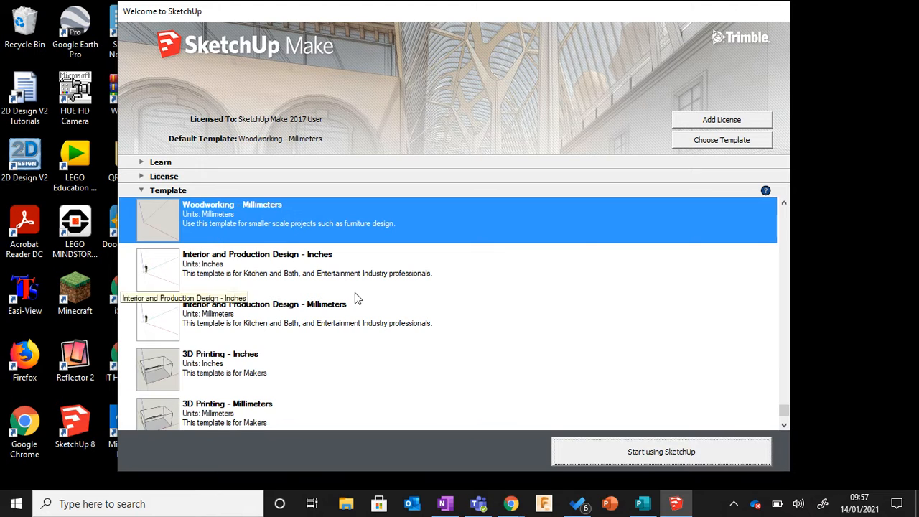
left_click_drag(785, 420, 780, 401)
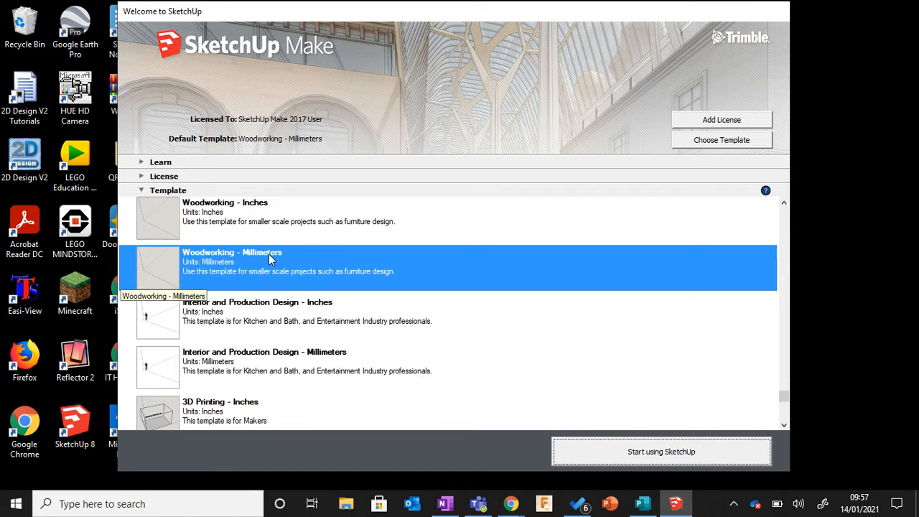
scroll(273, 284, "down", 1)
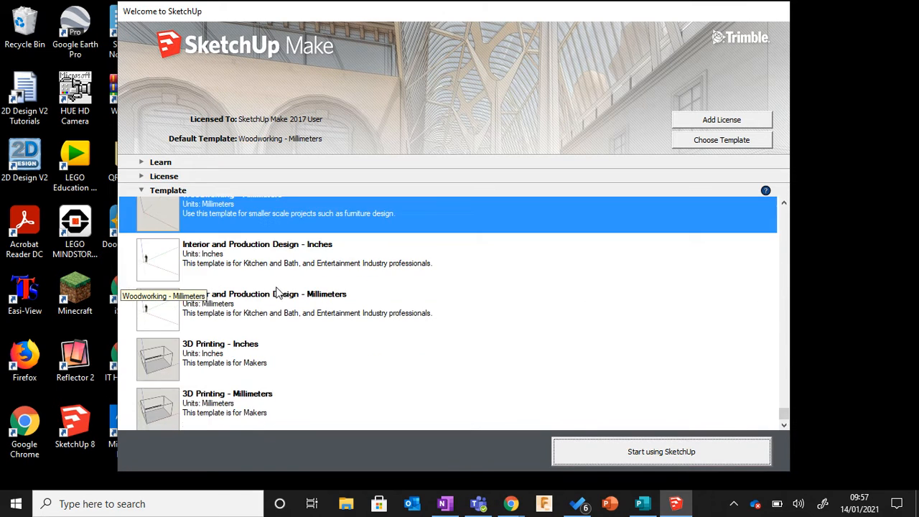
scroll(277, 292, "up", 3)
scroll(271, 289, "down", 2)
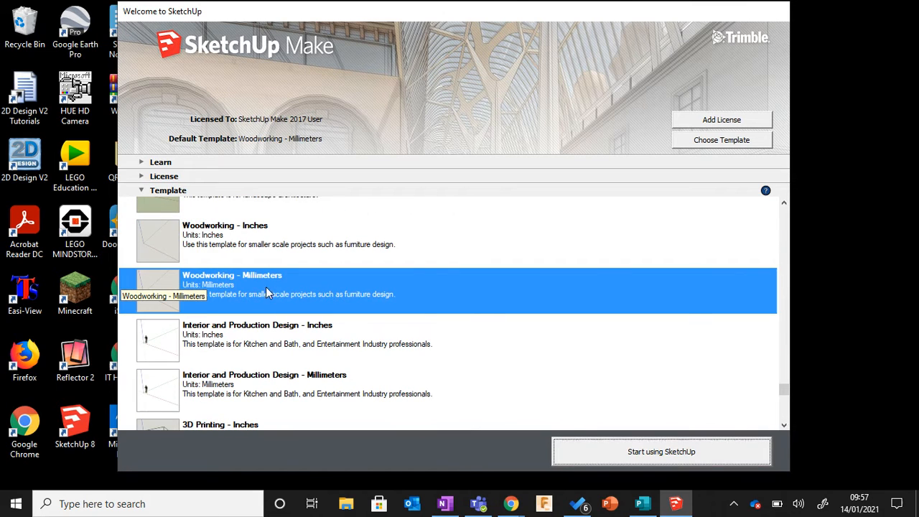
left_click(679, 458)
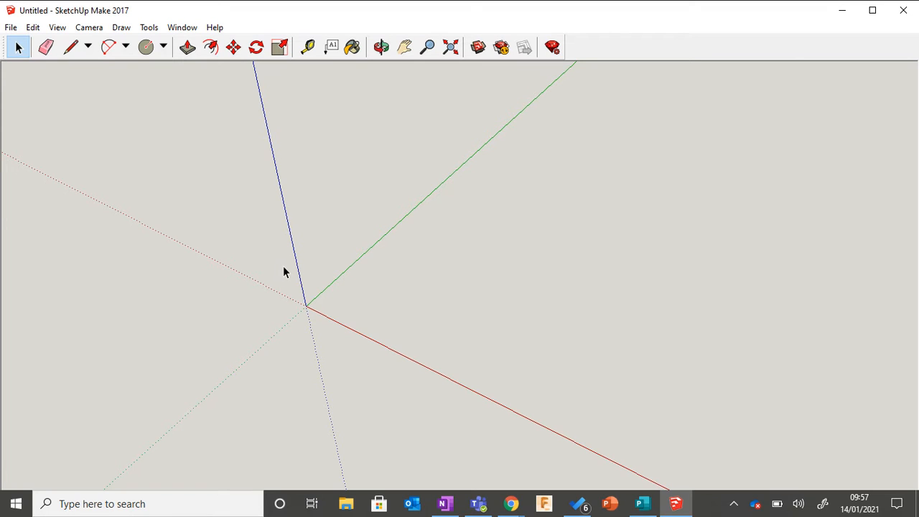
Show the Large Tool Set toolbar through the toolbar settings.
left_click(59, 29)
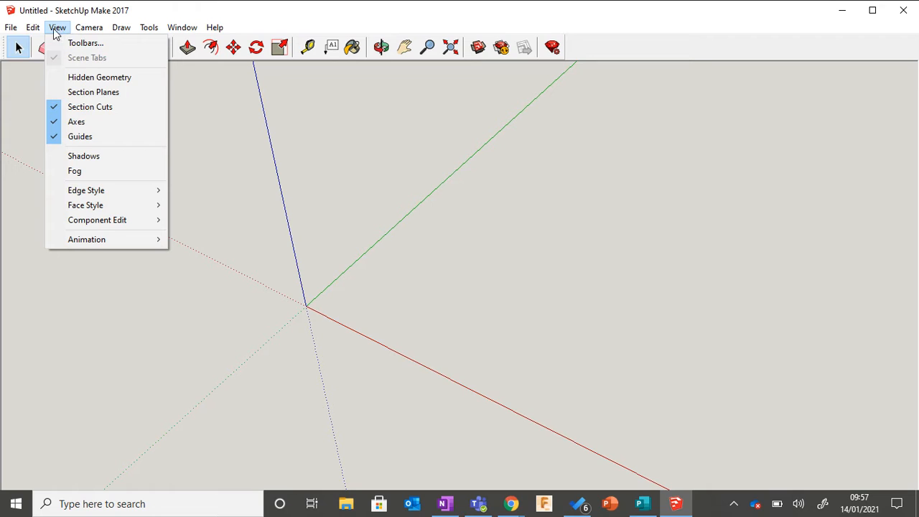
left_click(75, 44)
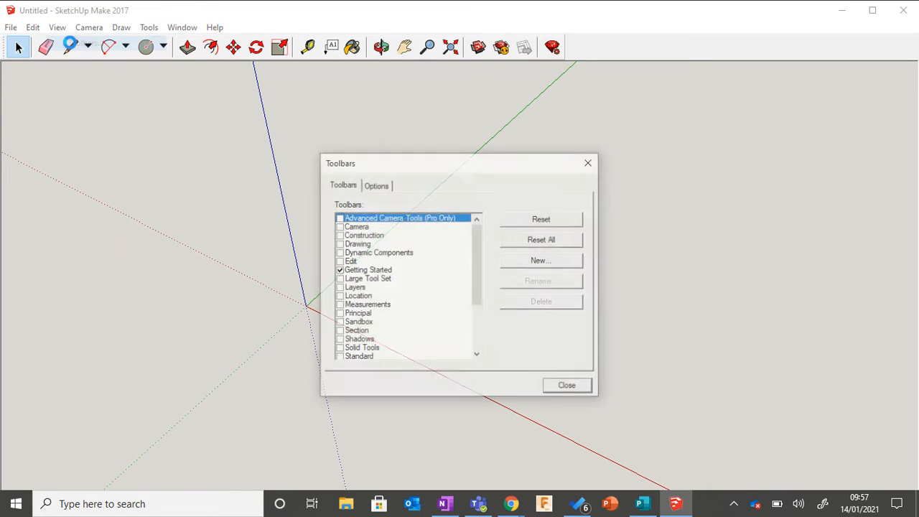
mouse_move(477, 258)
left_mouse_down()
mouse_move(478, 275)
mouse_move(477, 252)
left_mouse_up()
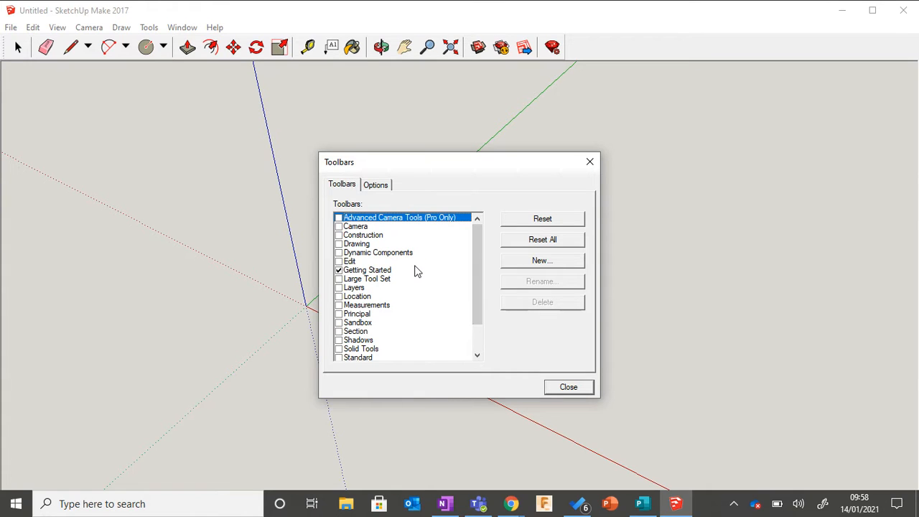
left_click(339, 280)
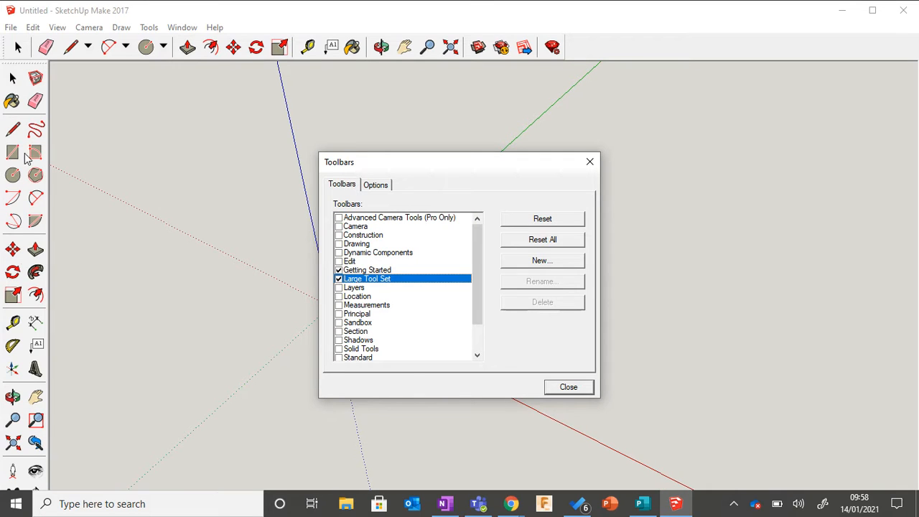
Show the Views toolbar, dock it in line with the Getting Started tools, and close the toolbar settings.
left_click_drag(476, 288, 470, 311)
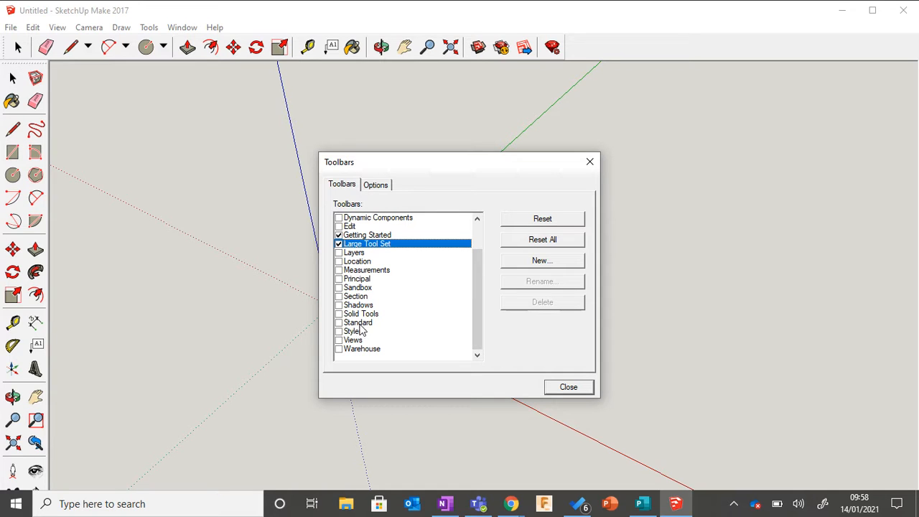
left_click(339, 340)
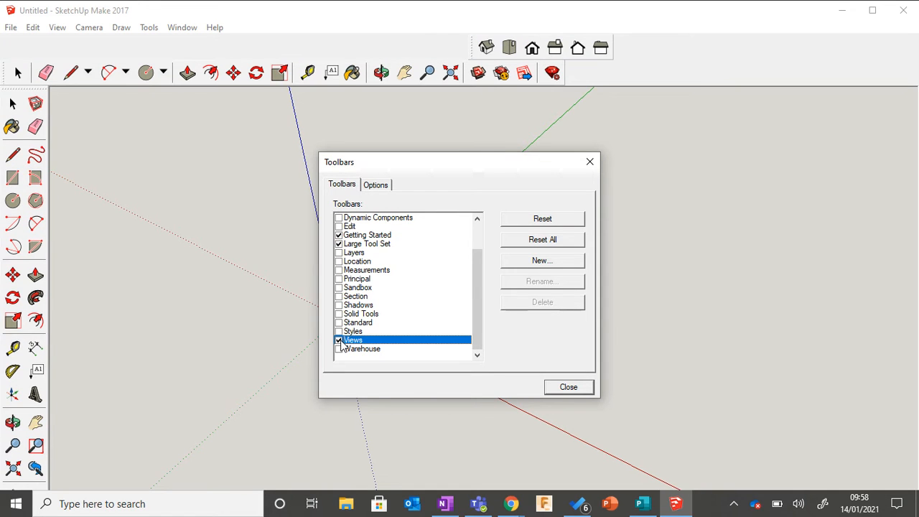
left_click_drag(470, 48, 558, 86)
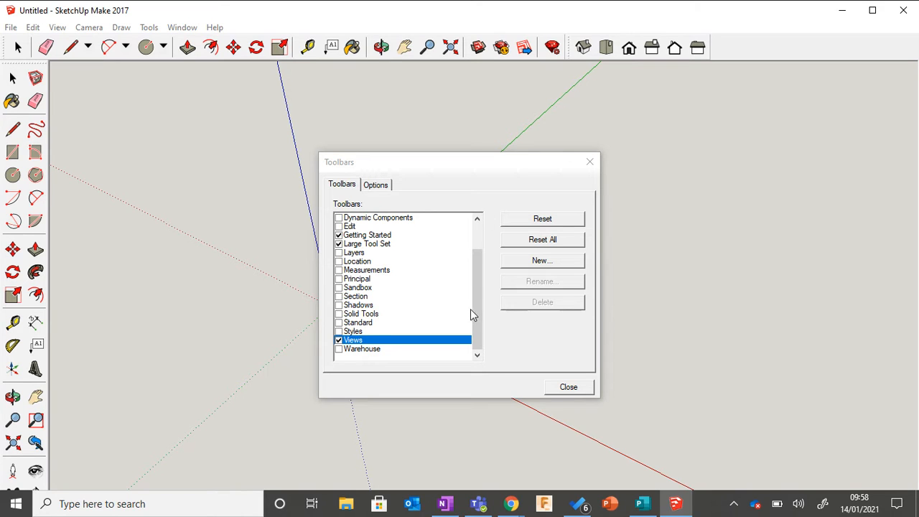
left_click_drag(478, 310, 480, 282)
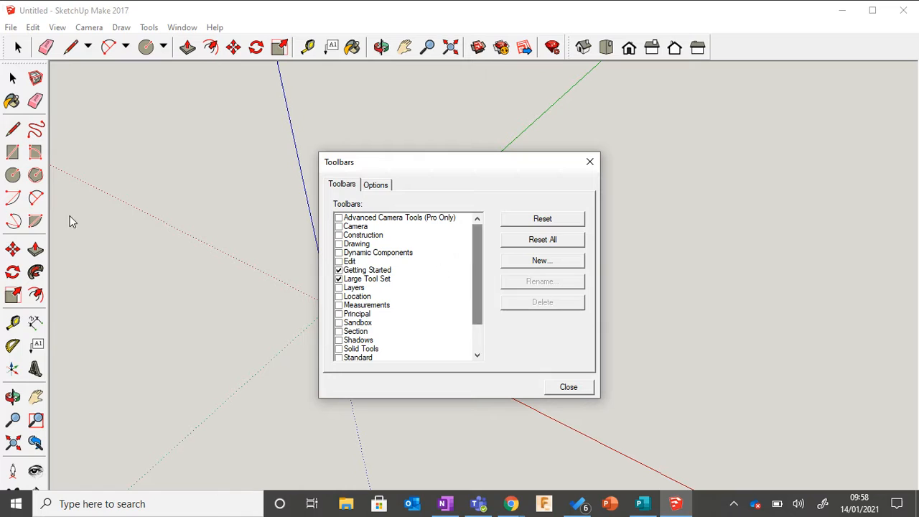
left_click(373, 186)
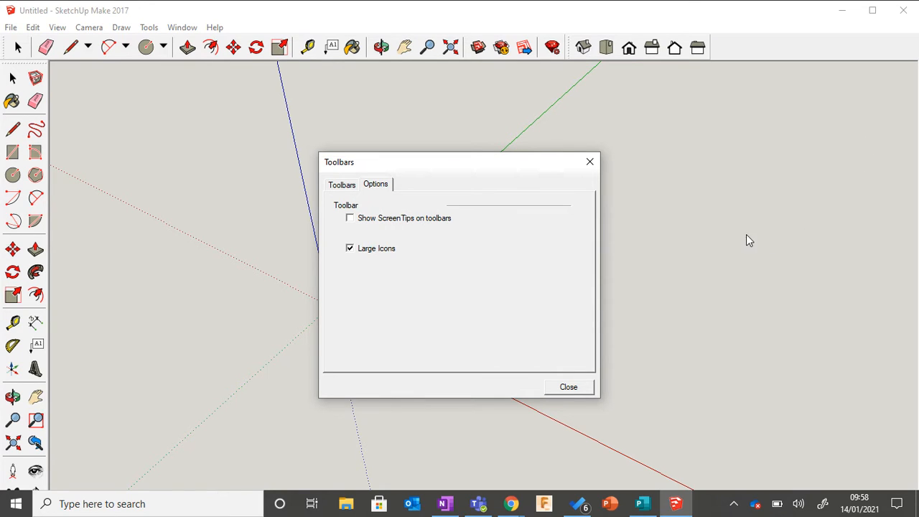
left_click(589, 161)
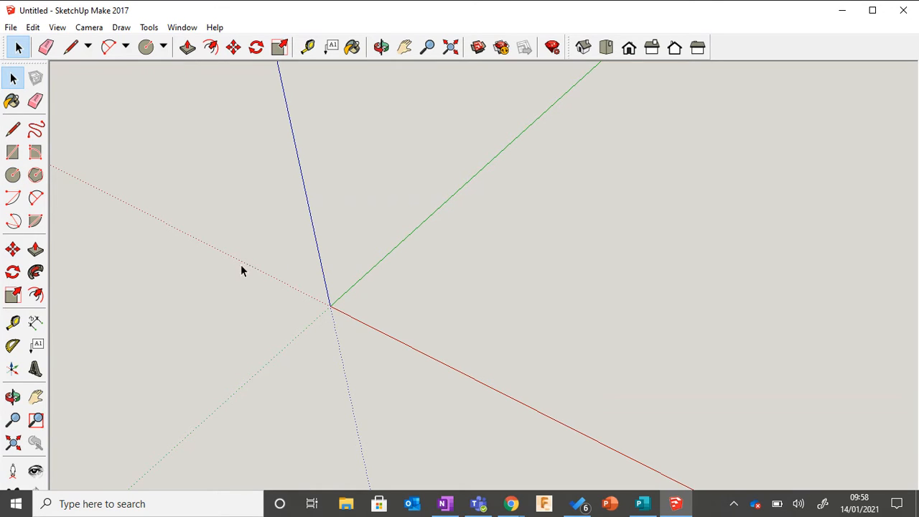
Draw a rectangle about 2066 by 3113 mm on the ground plane, starting at the origin.
left_click(13, 153)
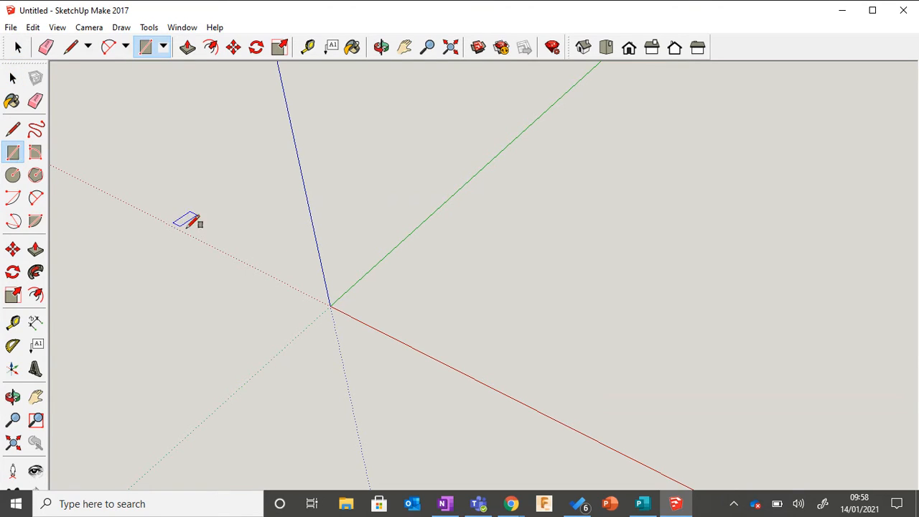
left_click(329, 305)
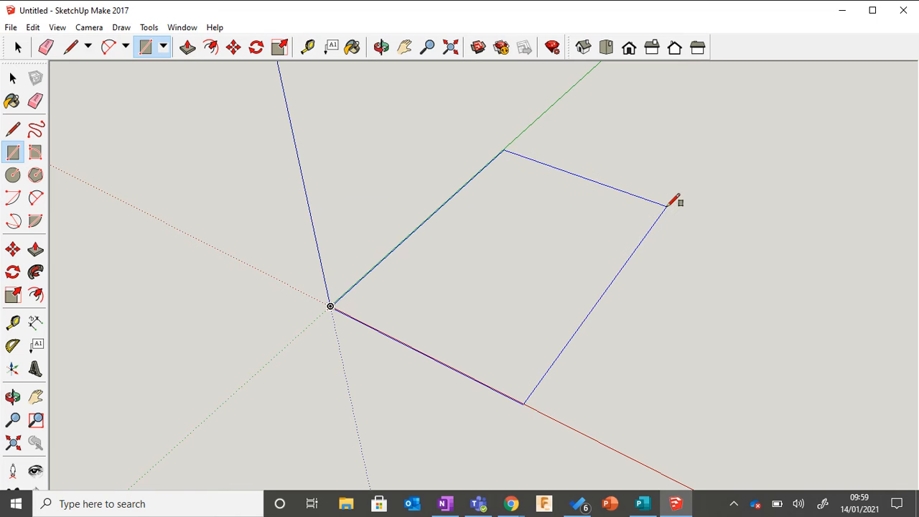
left_click(667, 206)
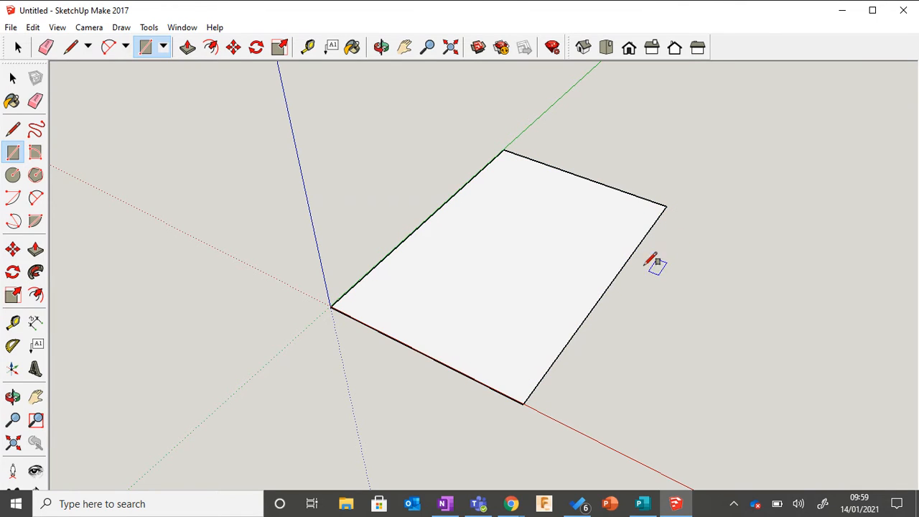
Maximize the program window so the status line and dimensions box are in view.
left_click(875, 8)
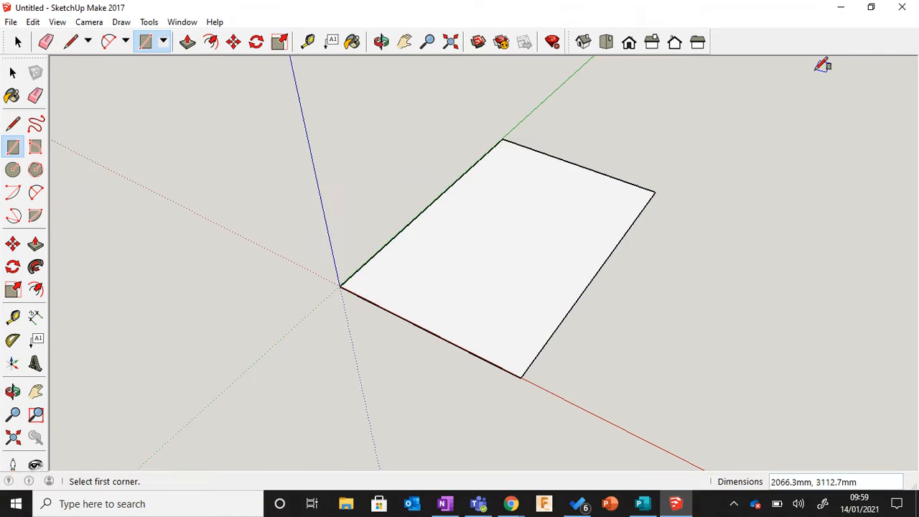
mouse_move(757, 10)
left_mouse_down()
mouse_move(668, 21)
mouse_move(692, 16)
left_mouse_up()
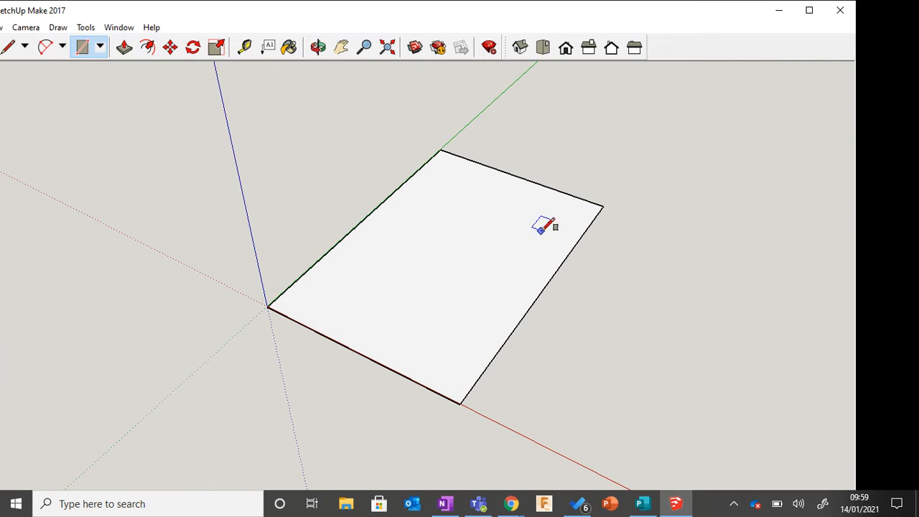
left_click(810, 11)
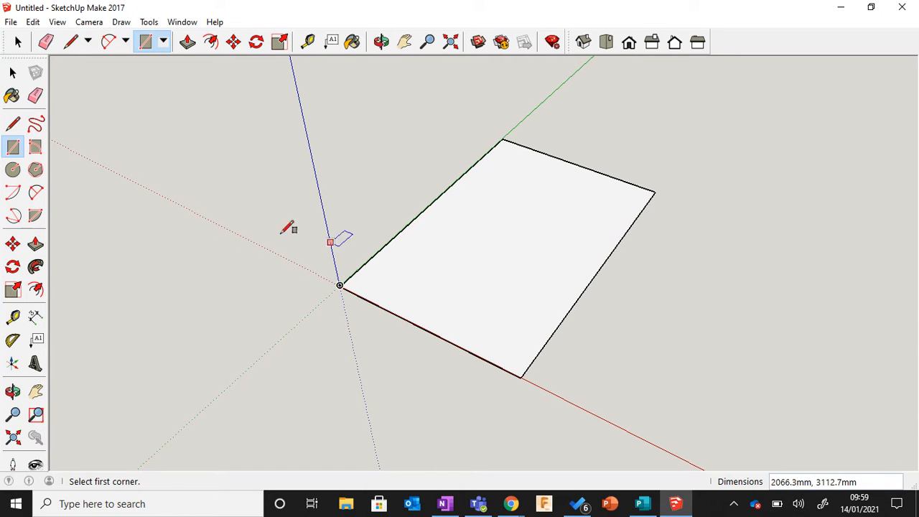
Select the whole rectangle on the ground plane and delete it.
left_click(13, 74)
left_click_drag(309, 144, 711, 401)
key("Delete")
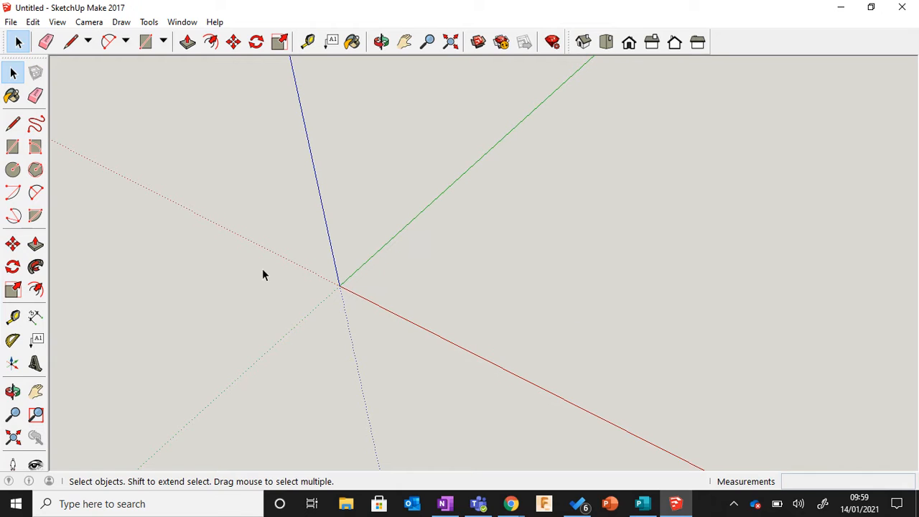
Draw a 500 by 500 mm square on the ground plane with its first corner at the origin.
left_click(12, 146)
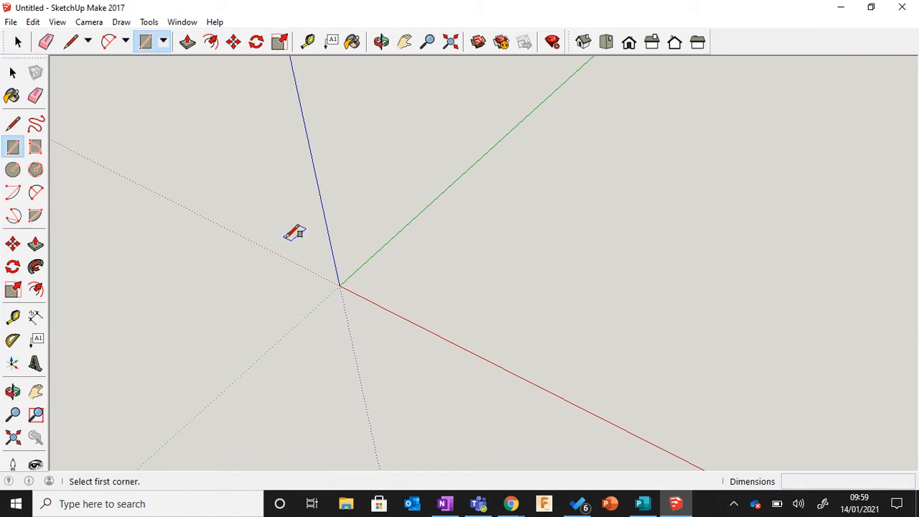
left_click(340, 285)
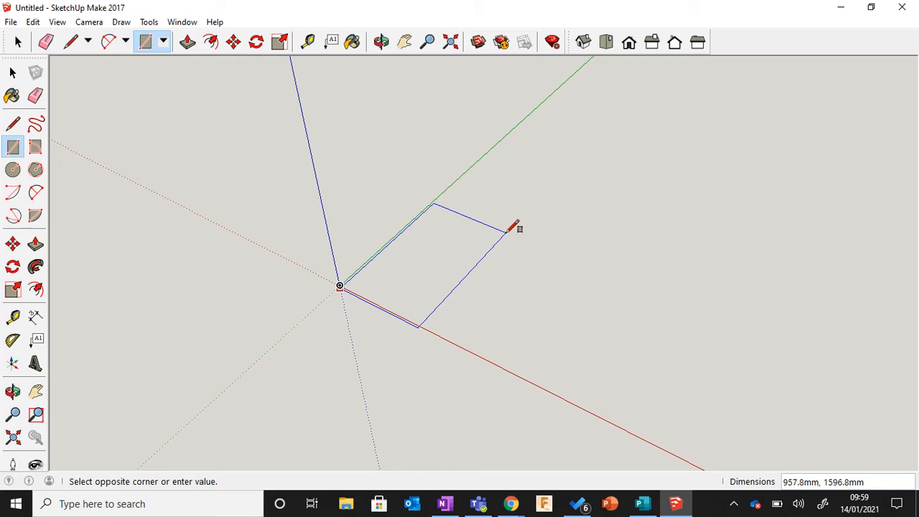
type("500,500")
key("Return")
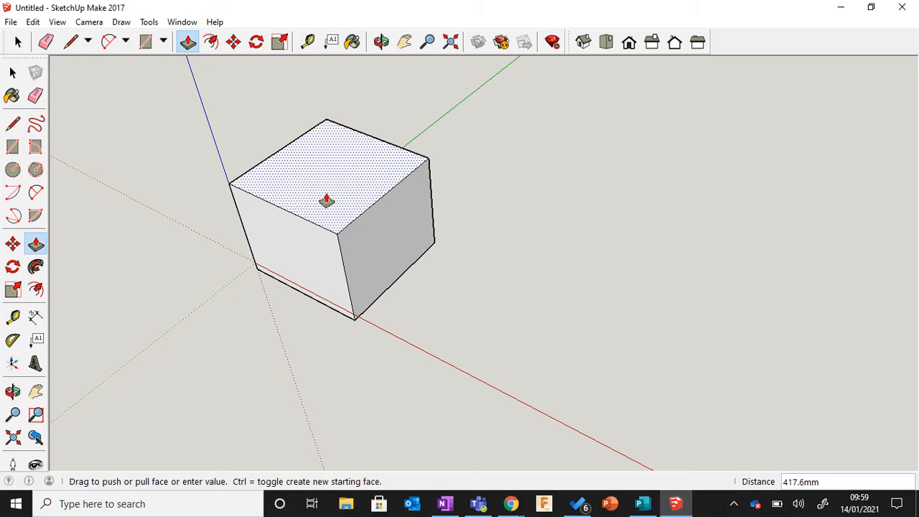
Extrude the square face upward 500 mm with Push/Pull to form a cube.
mouse_move(326, 201)
left_mouse_down()
mouse_move(331, 230)
mouse_move(318, 213)
mouse_move(332, 236)
mouse_move(332, 211)
left_mouse_up()
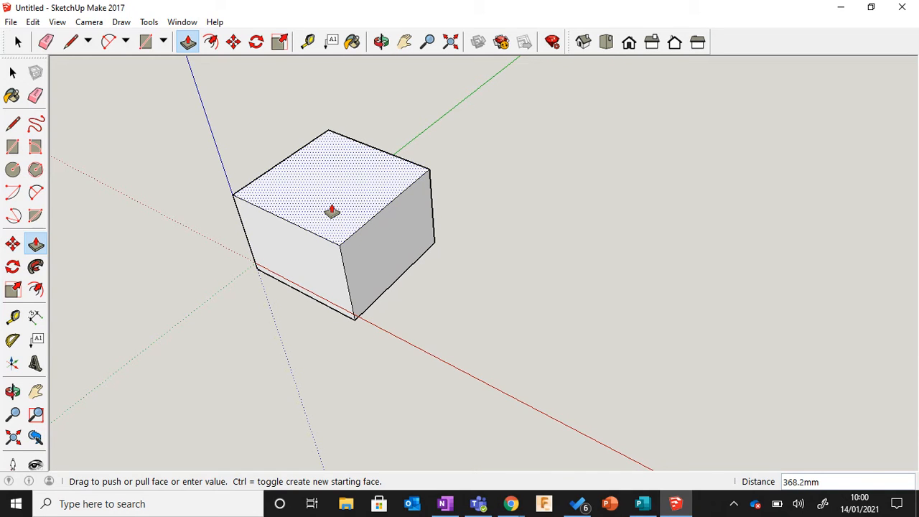
type("500")
key("Return")
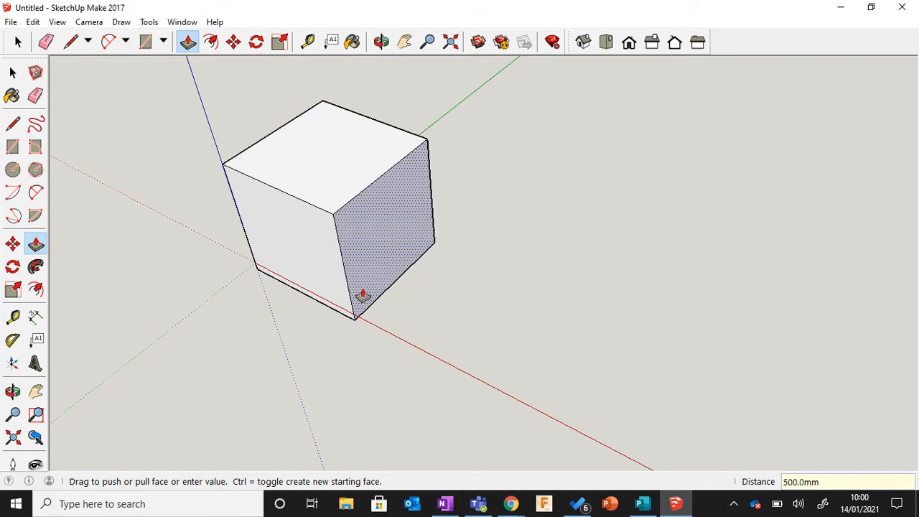
Try to draw a diagonal line across the cube's top face from the back corner to the front corner, and undo it.
scroll(396, 292, "down", 2)
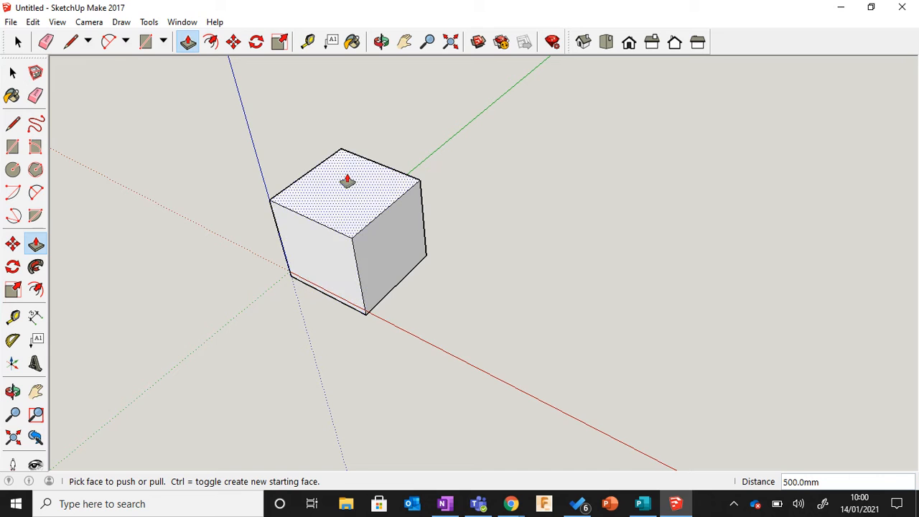
scroll(343, 215, "down", 1)
scroll(349, 203, "up", 2)
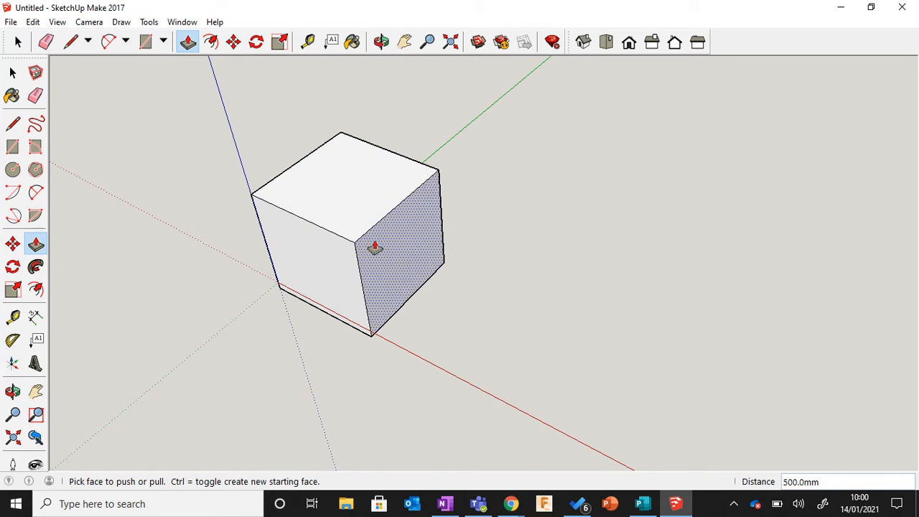
left_click(13, 124)
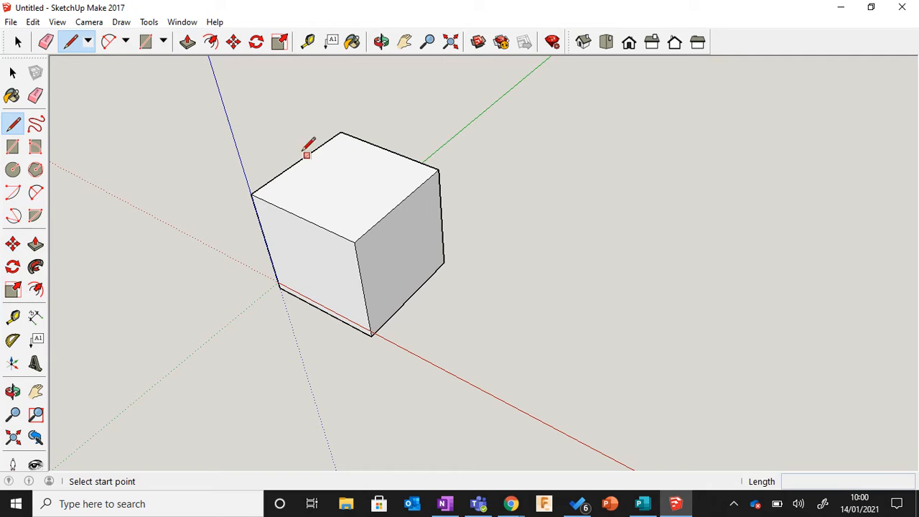
left_click(341, 132)
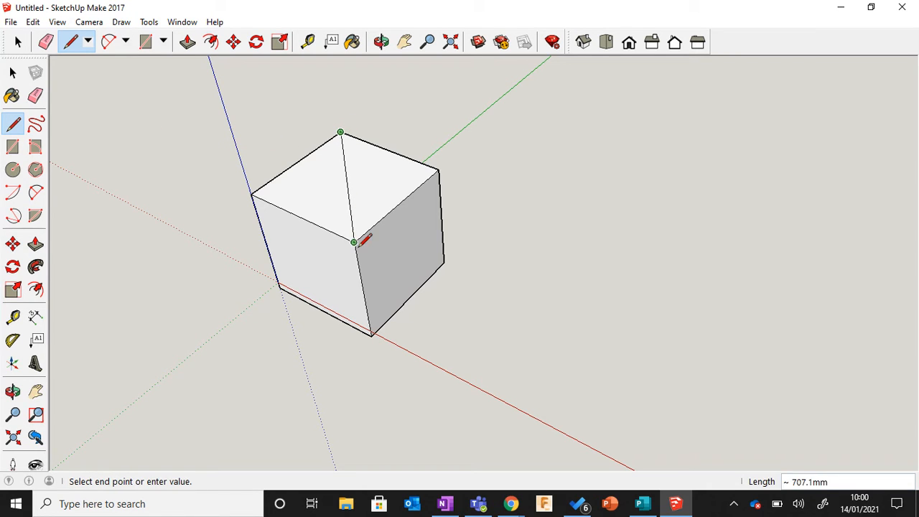
left_click(354, 242)
left_click(33, 22)
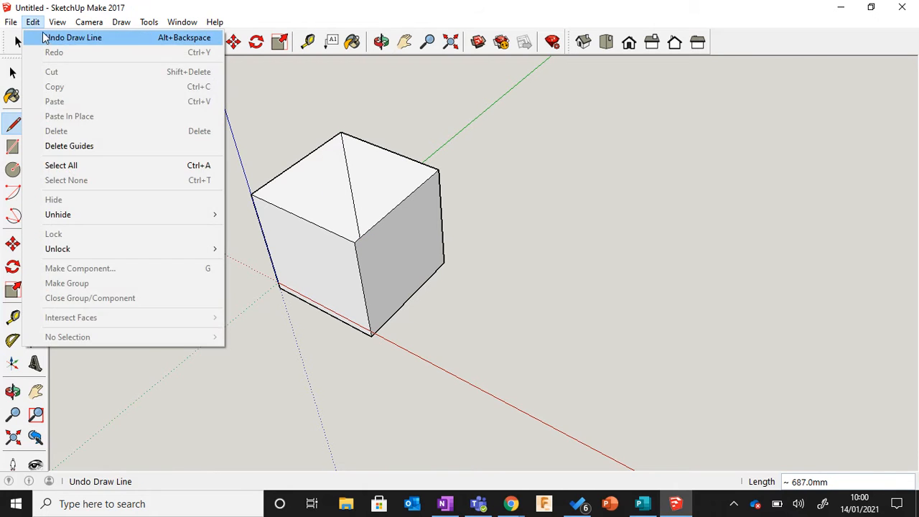
left_click(50, 35)
Draw both diagonal lines across the cube's top face, connecting each pair of opposite corners.
left_click(342, 132)
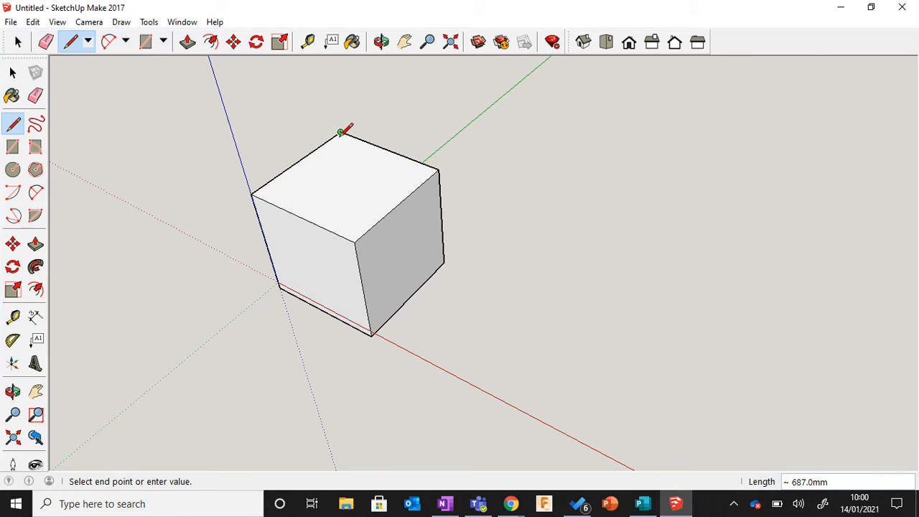
left_click(353, 242)
left_click(252, 193)
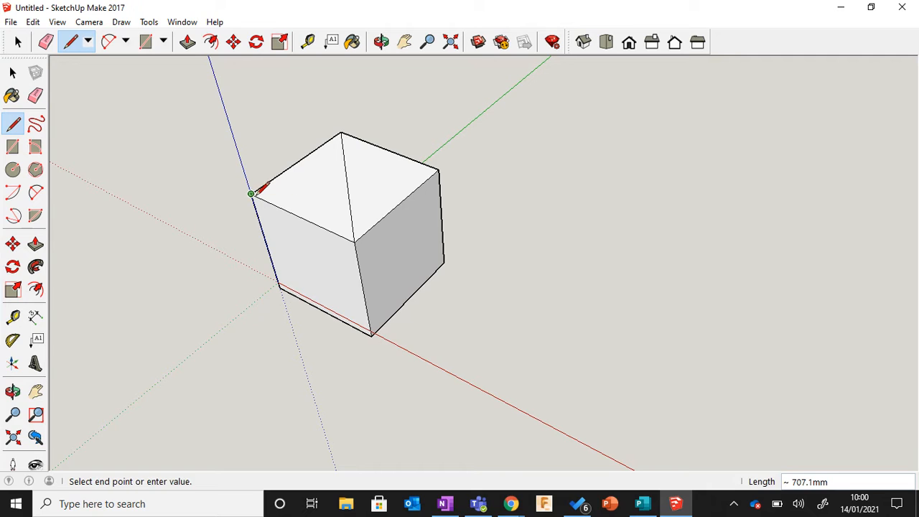
left_click(437, 169)
Push the front two triangles of the top face down, about 211 mm and 174 mm, and pull the back triangle beside the blue axis up.
left_click(188, 42)
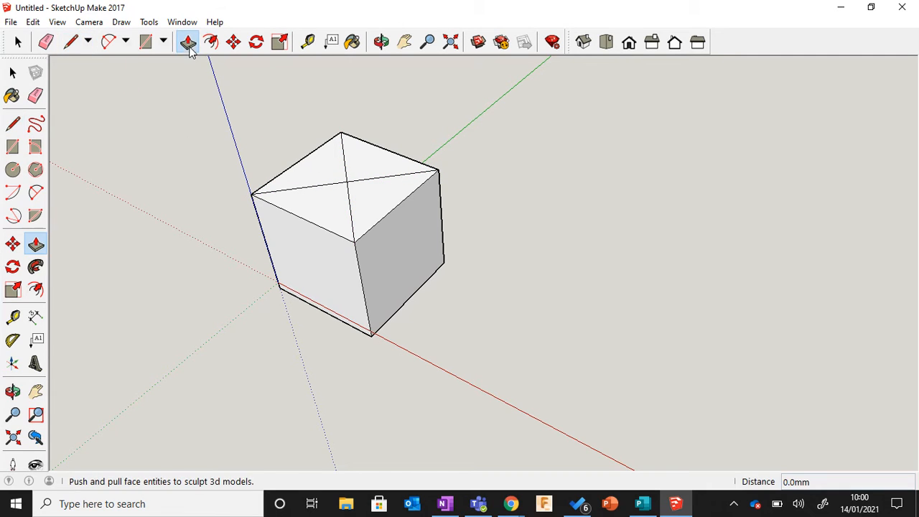
left_click(376, 199)
left_click(359, 208)
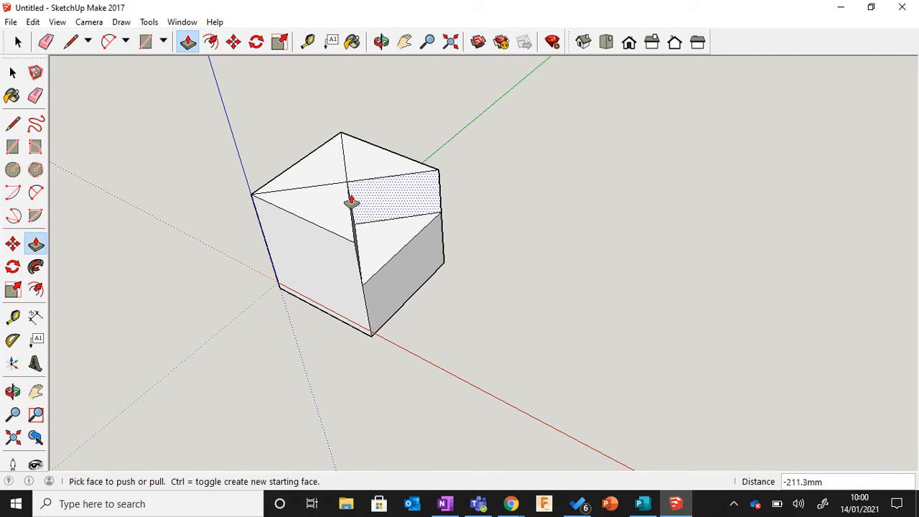
left_click(318, 174)
left_click(318, 127)
left_click(323, 204)
left_click(324, 245)
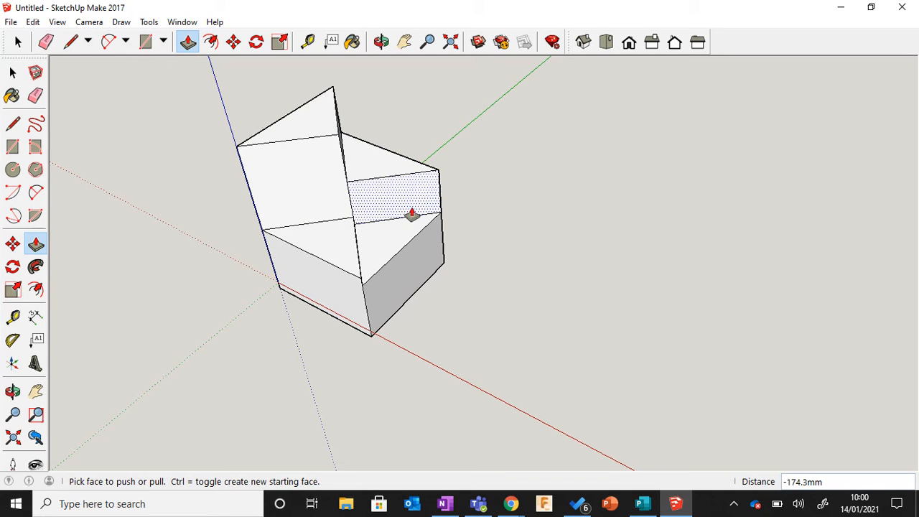
Select the whole stepped block and delete it.
left_click(381, 43)
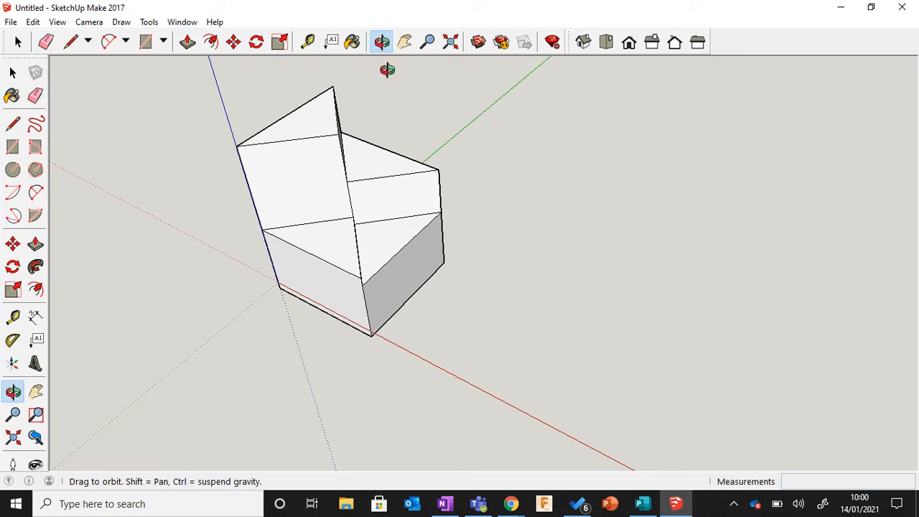
left_click_drag(473, 188, 410, 170)
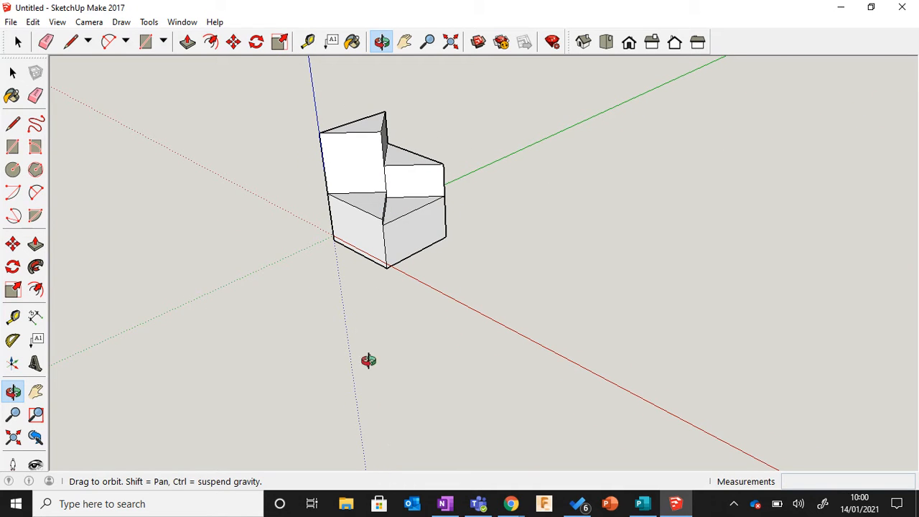
left_click_drag(368, 361, 418, 249)
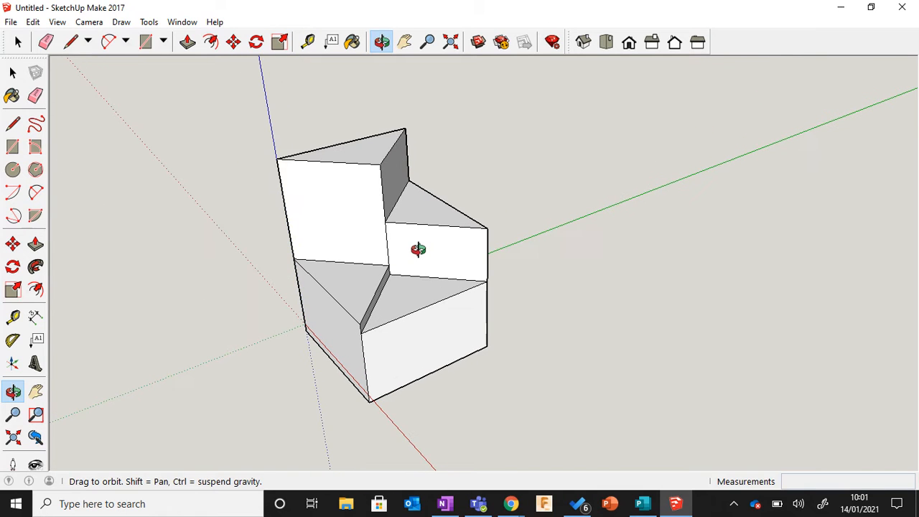
left_click(12, 73)
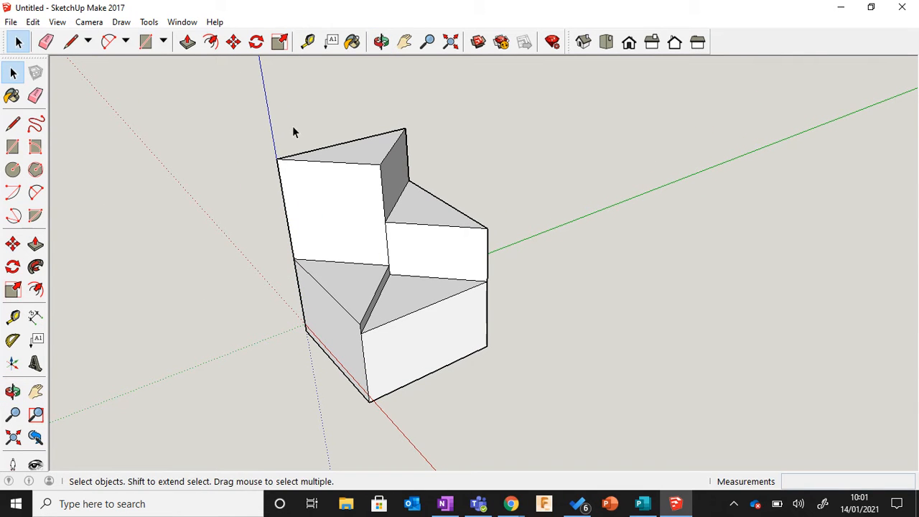
left_click_drag(205, 102, 564, 433)
key("Delete")
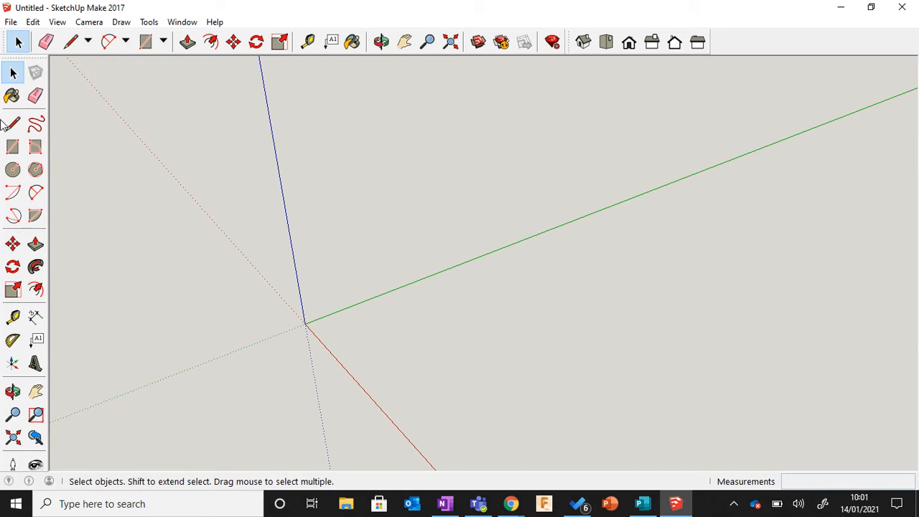
Draw a 500 by 500 mm square on the ground plane with its first corner at the origin.
left_click(13, 146)
left_click(305, 324)
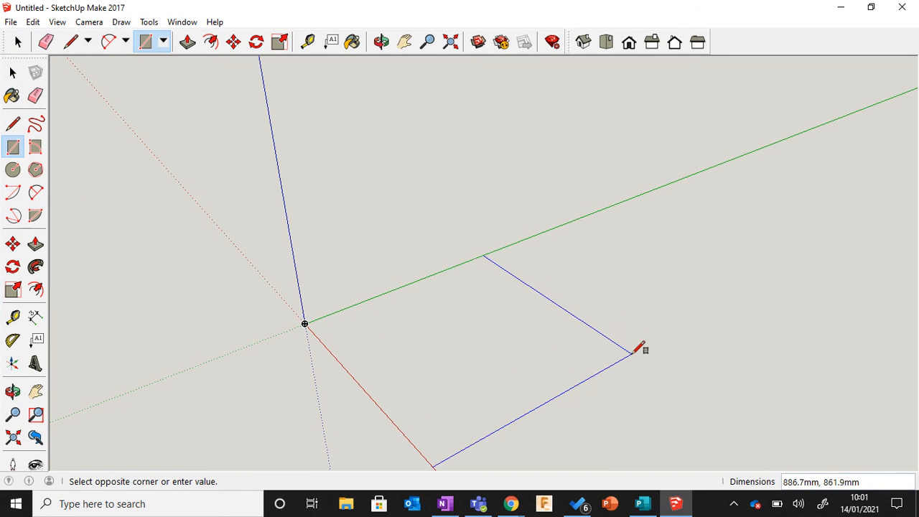
type("500,500")
key("Return")
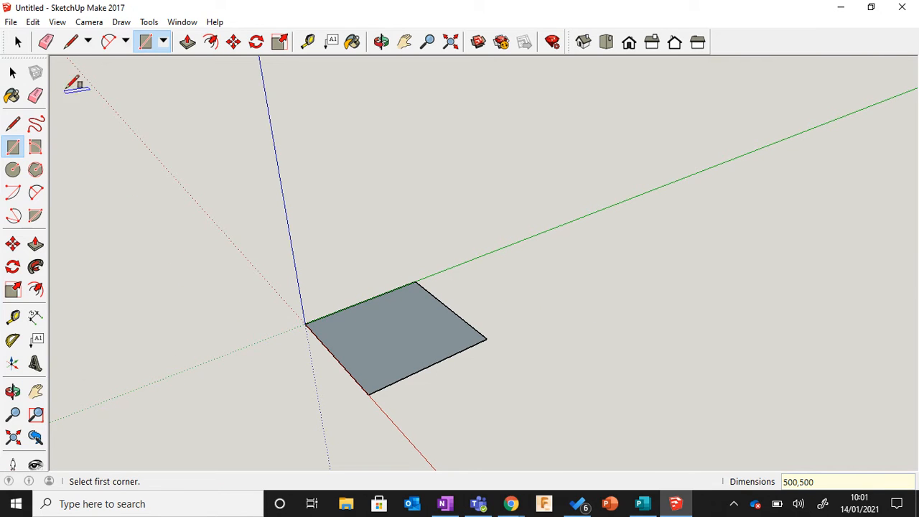
Extrude the square face upward about 113 mm with Push/Pull to form a block.
left_click(190, 45)
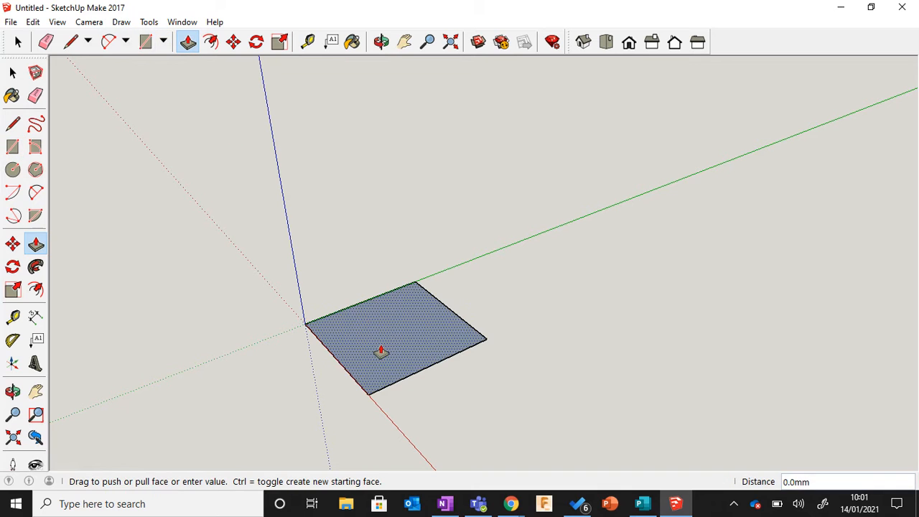
left_click_drag(380, 352, 384, 325)
scroll(320, 389, "up", 3)
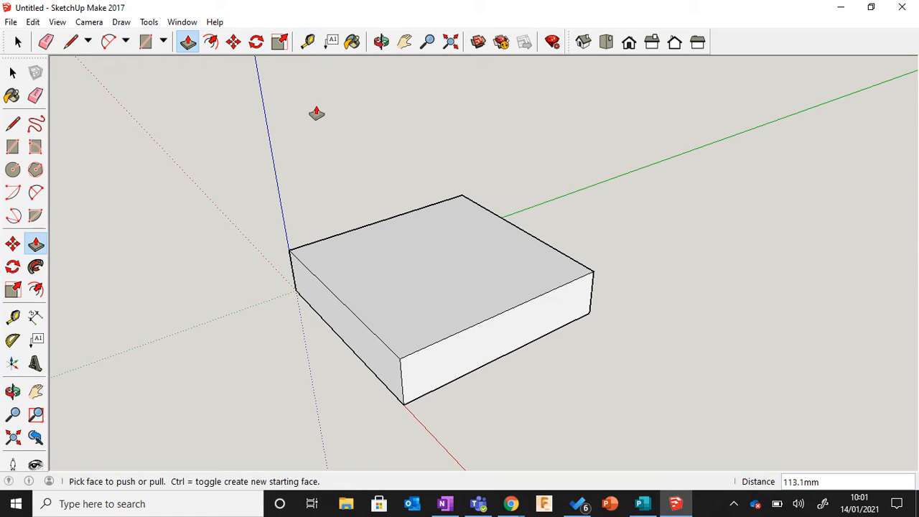
Place two Tape Measure guides on the block's top face, each 200 mm in from one of the edges parallel to the green axis.
left_click(308, 44)
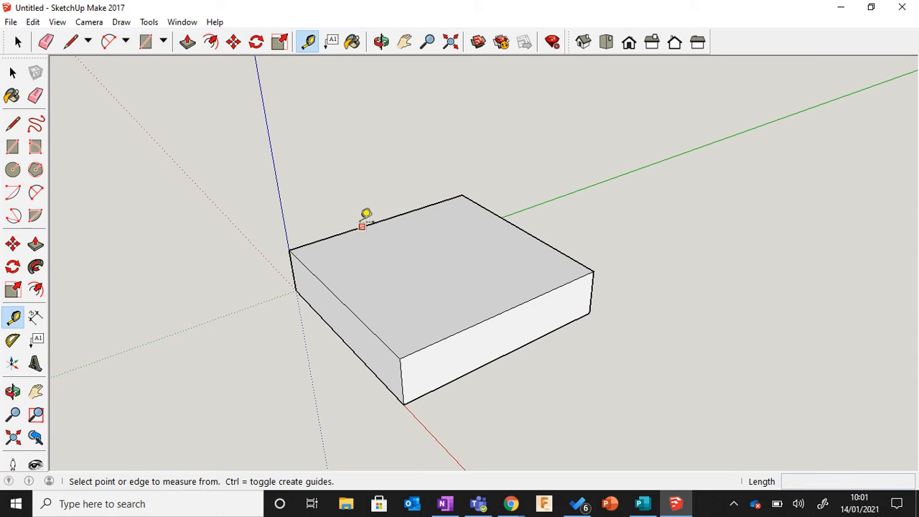
left_click(357, 226)
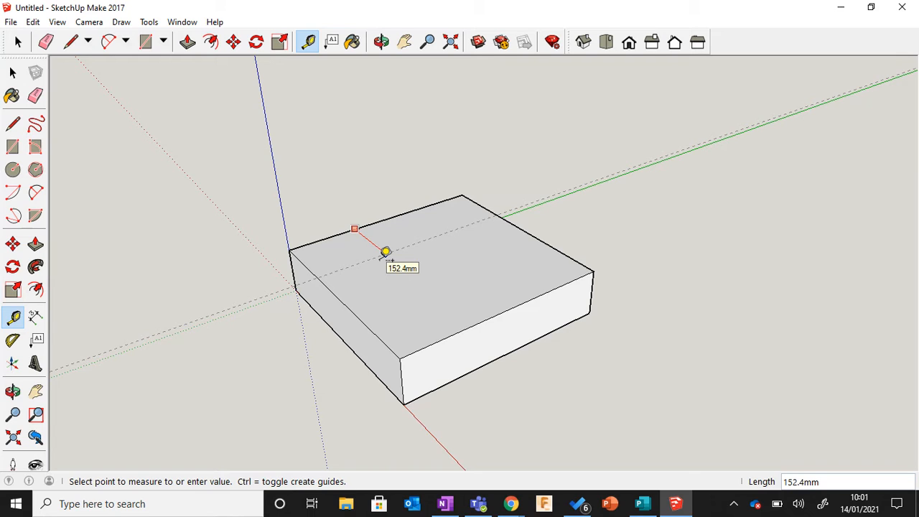
type("200")
key("Return")
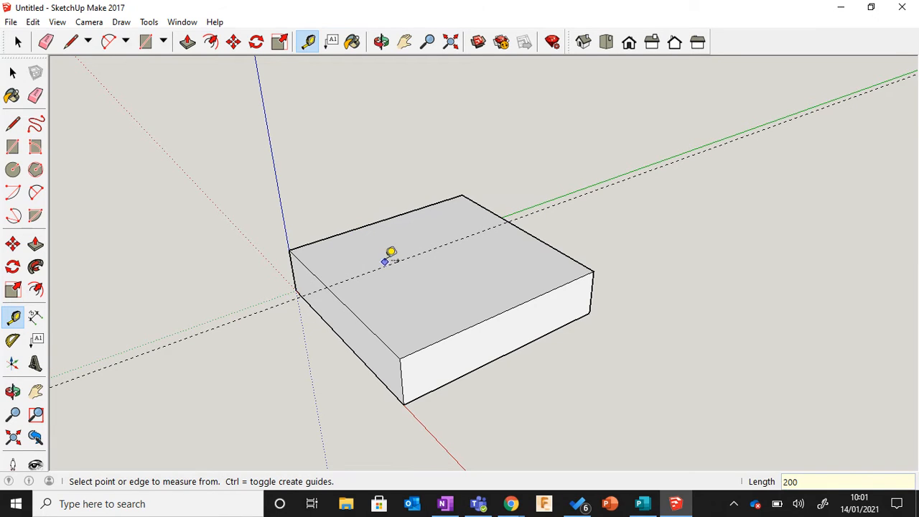
left_click(506, 309)
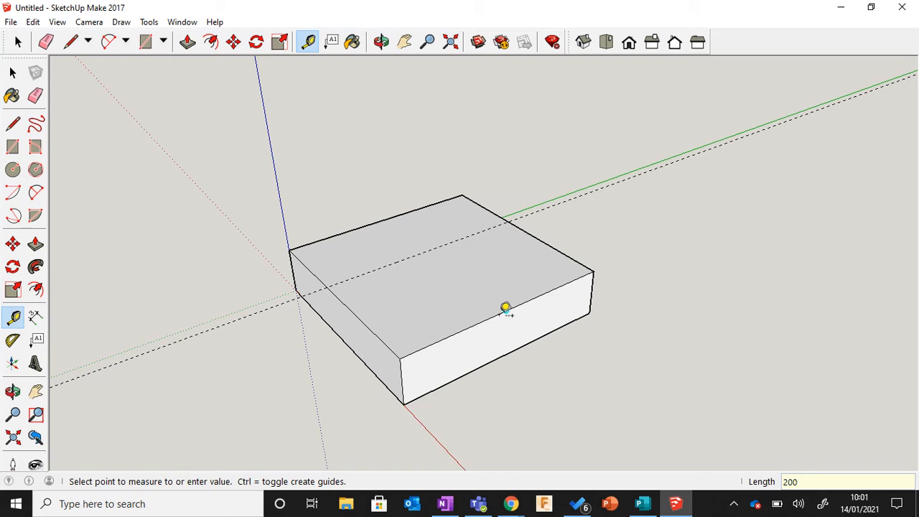
left_click(480, 277)
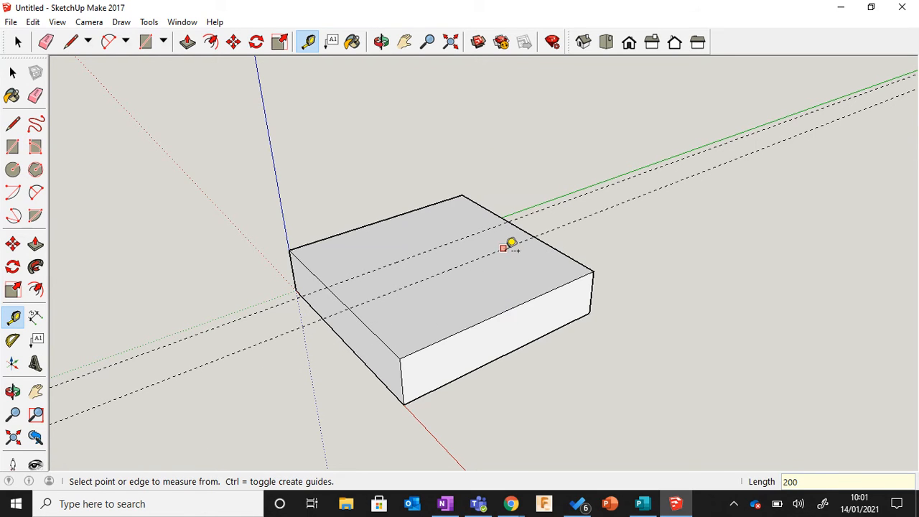
Place two more guides on the top face, each 200 mm in from one of the edges parallel to the red axis.
left_click(573, 252)
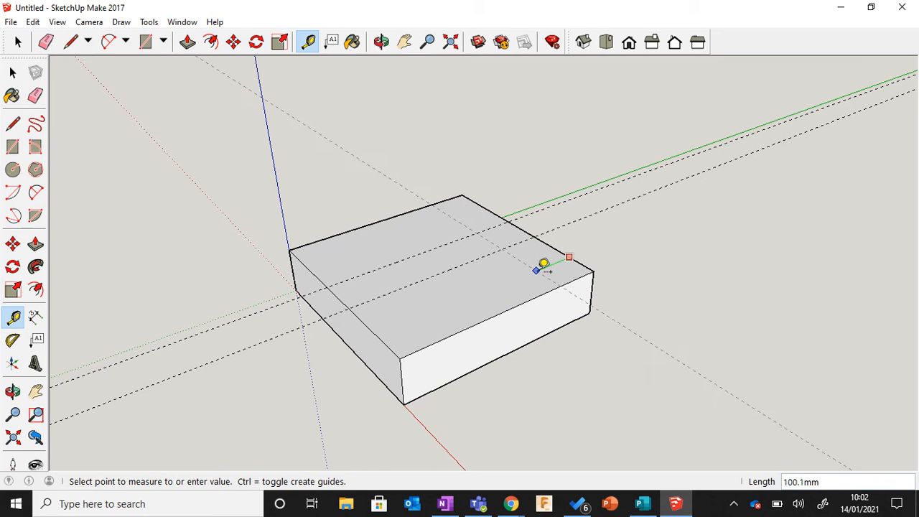
left_click(544, 264)
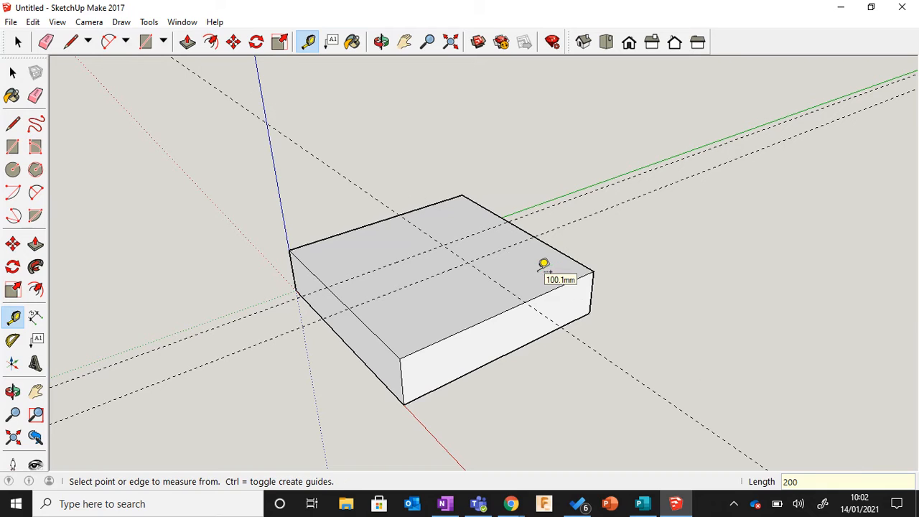
left_click(384, 327)
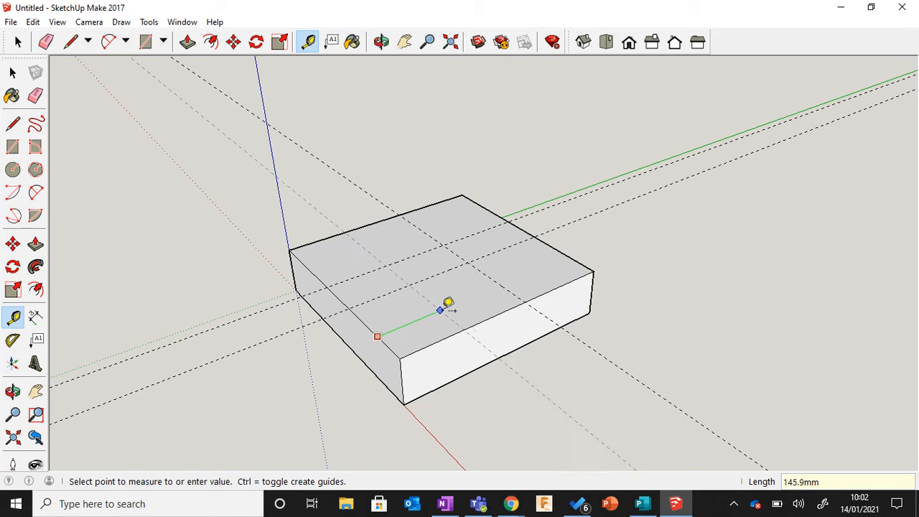
type("200")
key("Return")
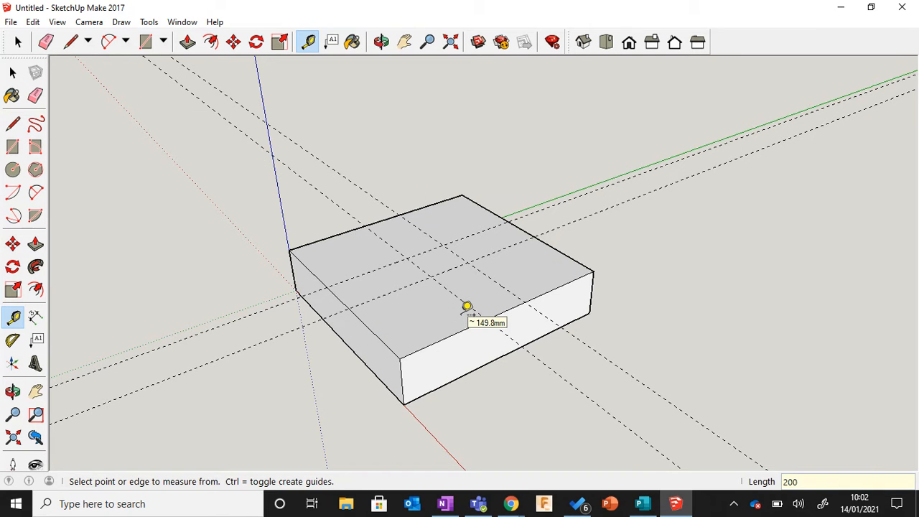
Draw two circles of 30 mm radius centred on the two guide intersections nearest the block's side along the red axis.
scroll(445, 249, "up", 2)
scroll(449, 251, "up", 1)
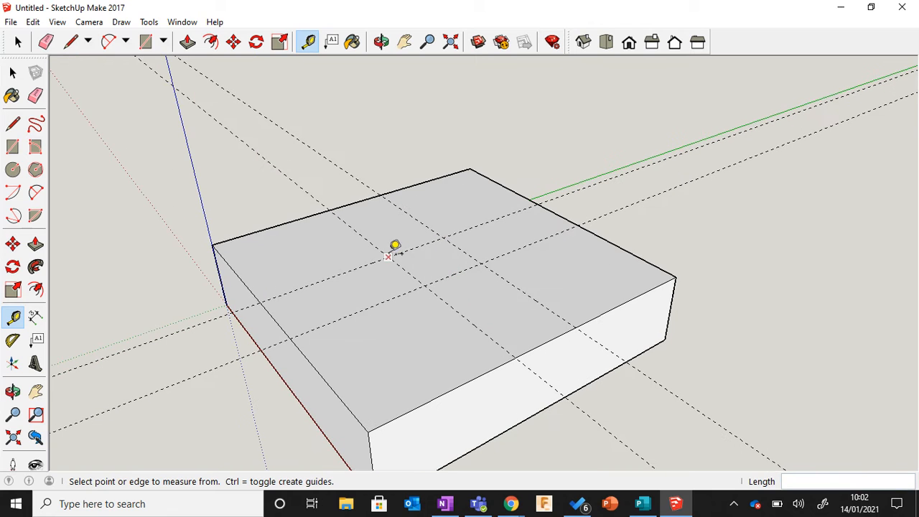
scroll(440, 242, "down", 1)
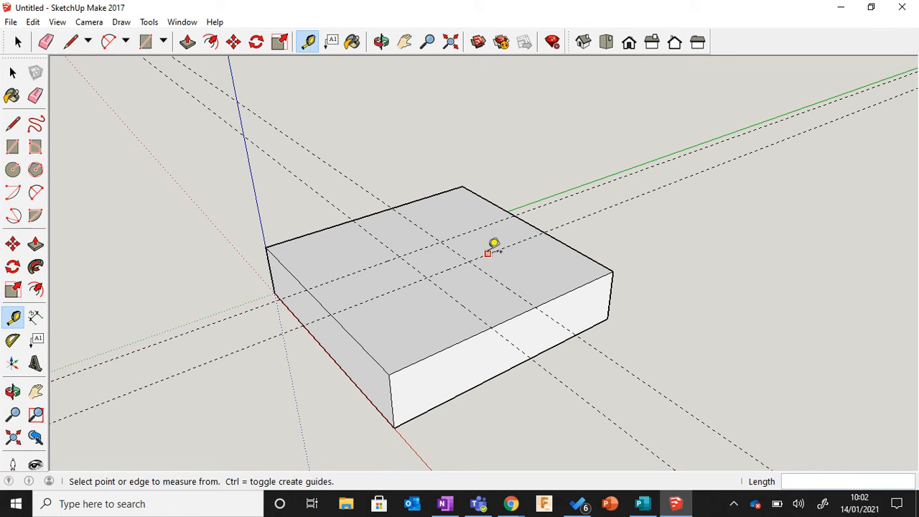
scroll(494, 248, "up", 1)
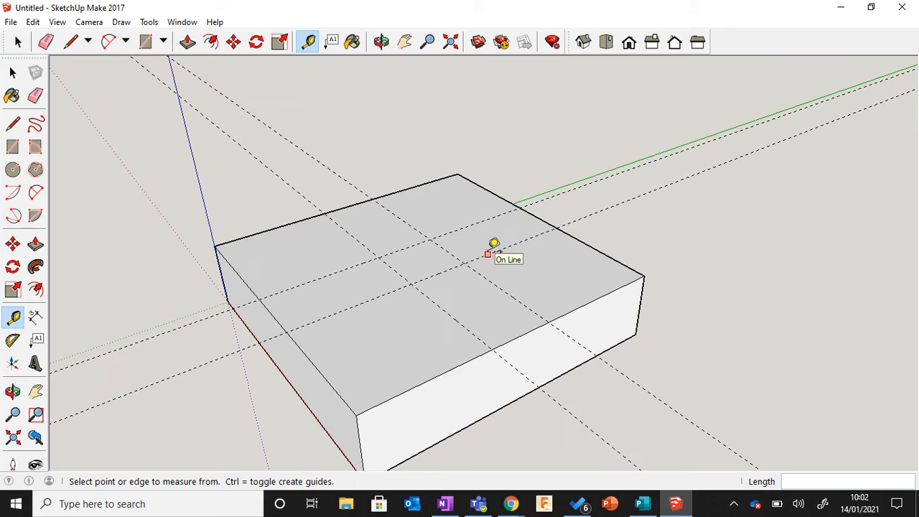
left_click(13, 170)
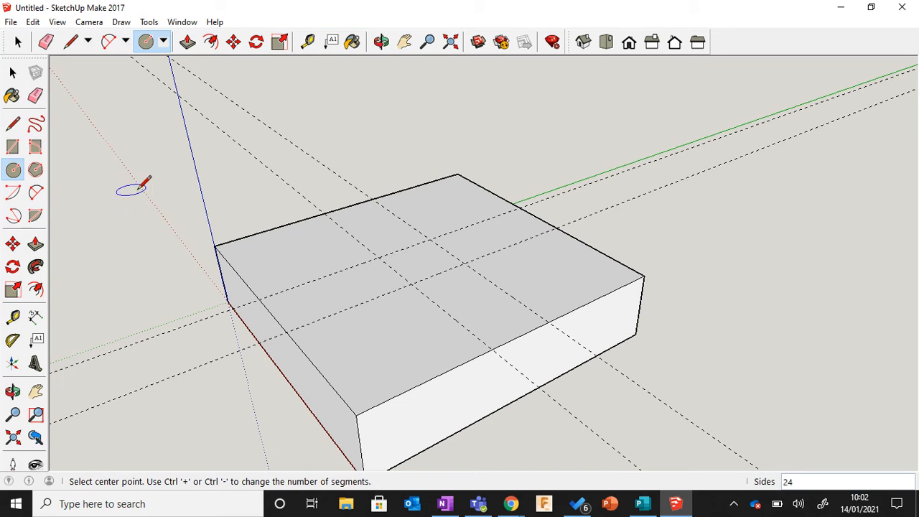
left_click(377, 256)
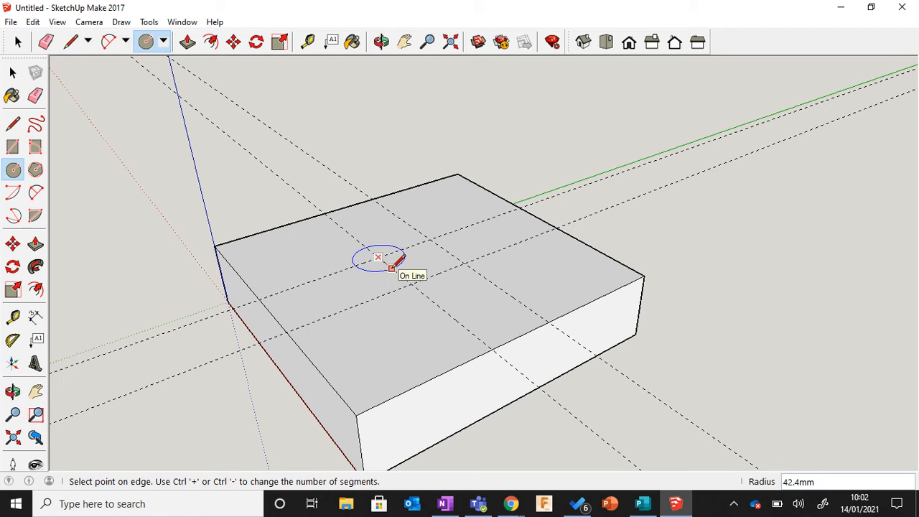
key("Return")
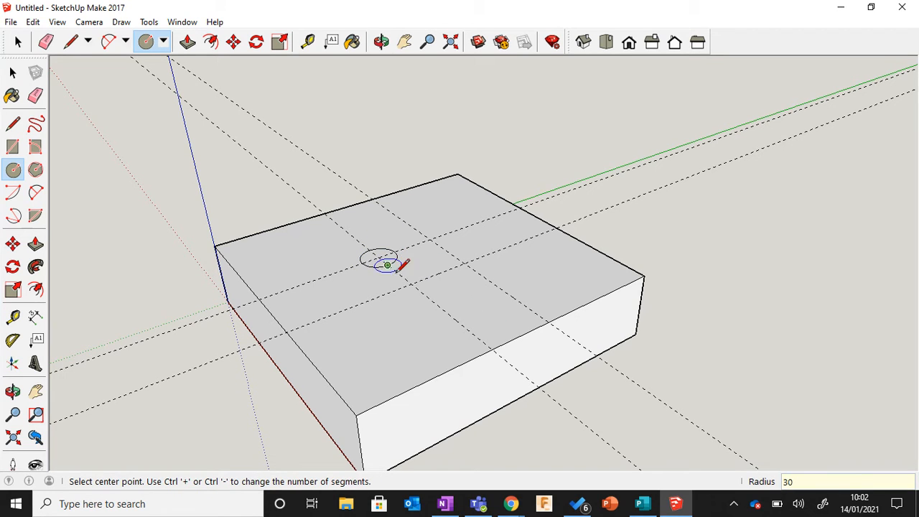
left_click(411, 285)
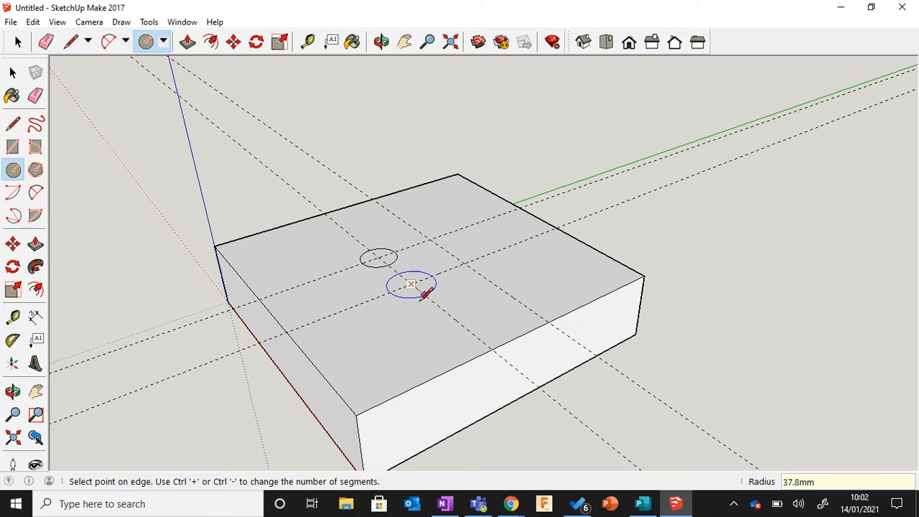
left_click(422, 291)
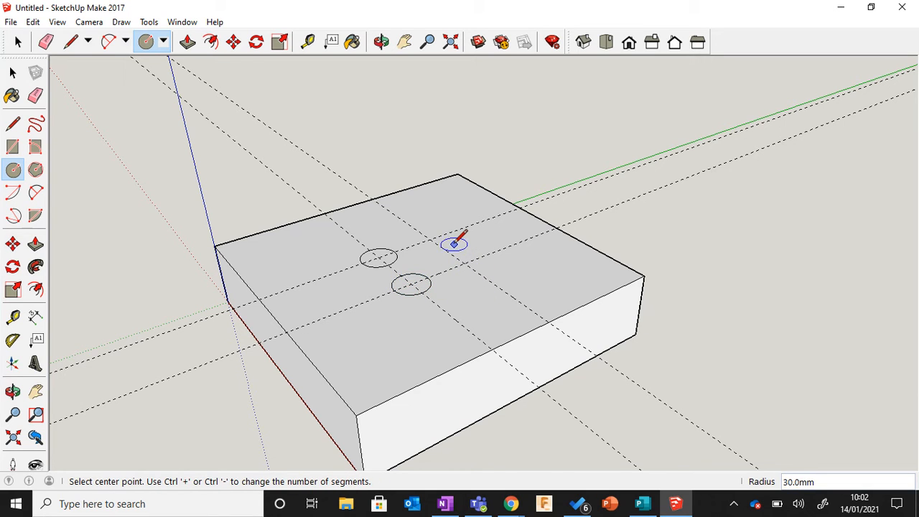
Draw two circles of 30 mm radius centred on the remaining two guide intersections on the top face.
scroll(458, 241, "up", 1)
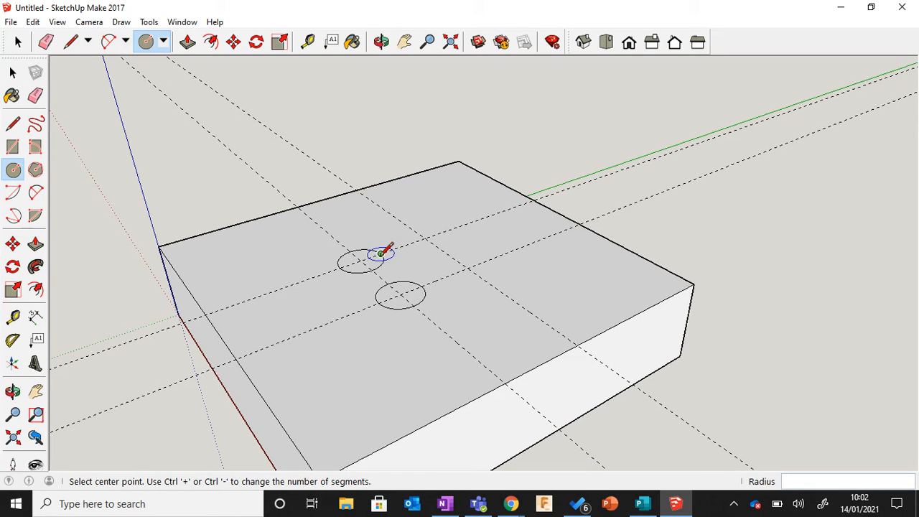
left_click(423, 239)
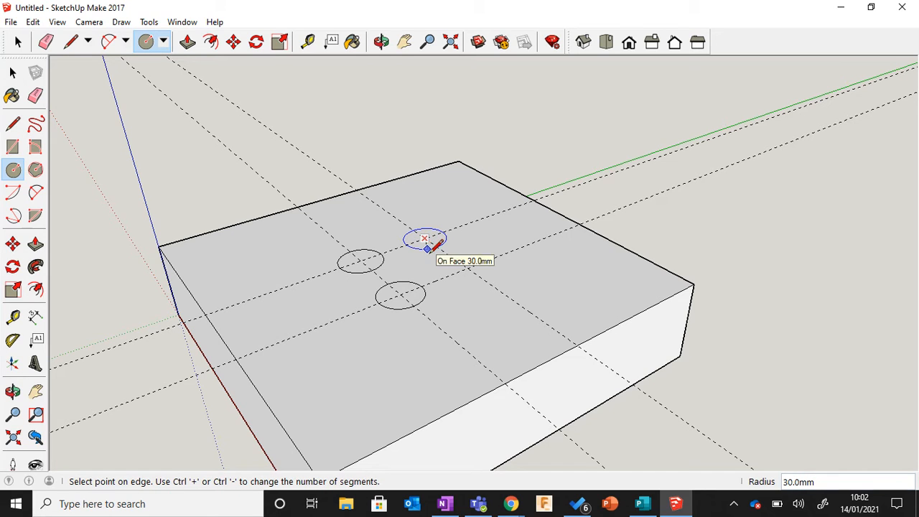
left_click(428, 248)
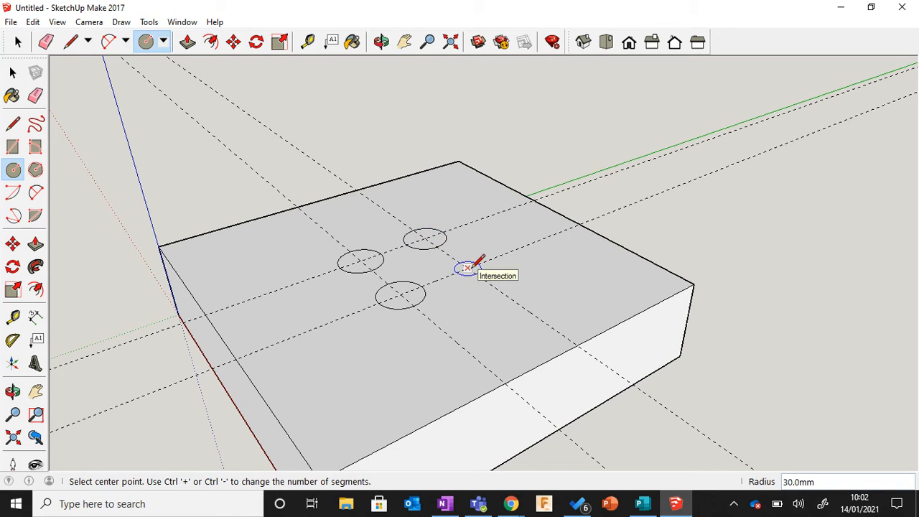
left_click(468, 268)
left_click(482, 280)
scroll(587, 274, "down", 2)
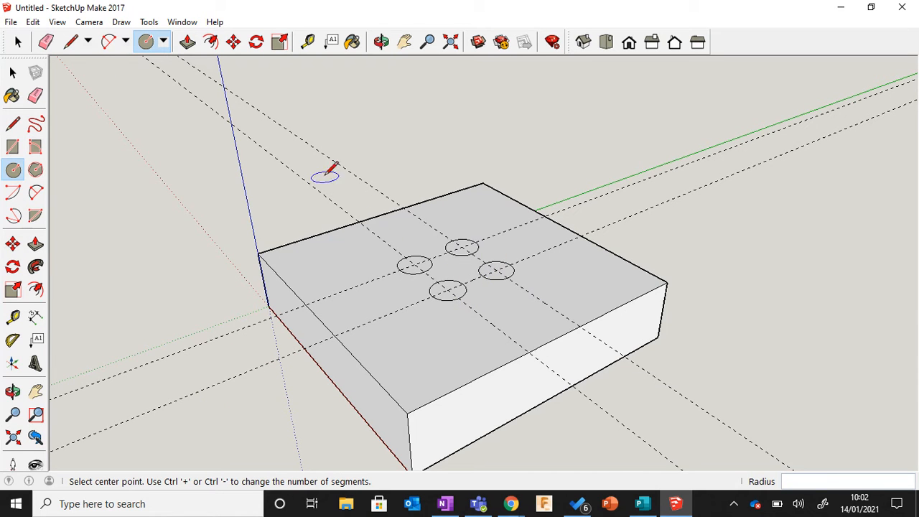
Push the circle nearest the origin 20 mm down into the block with Push/Pull.
left_click(187, 42)
scroll(396, 213, "up", 2)
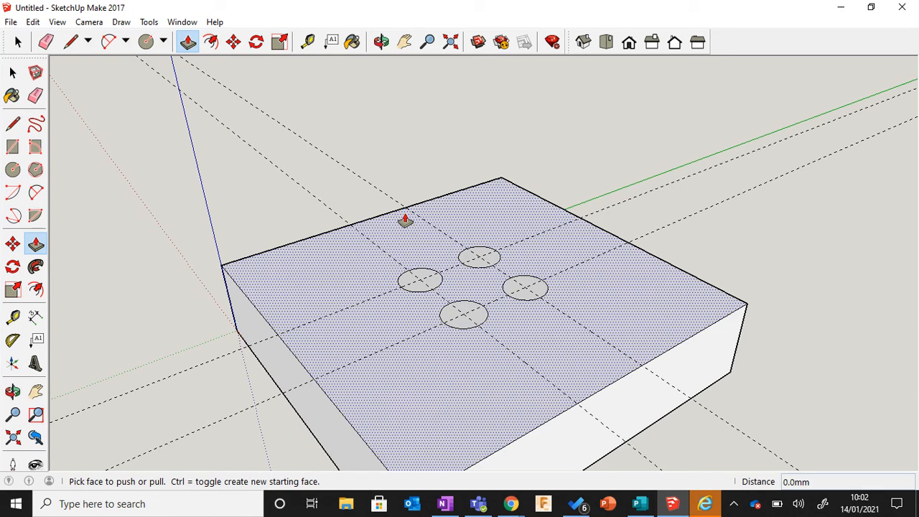
scroll(434, 269, "down", 1)
left_click(425, 274)
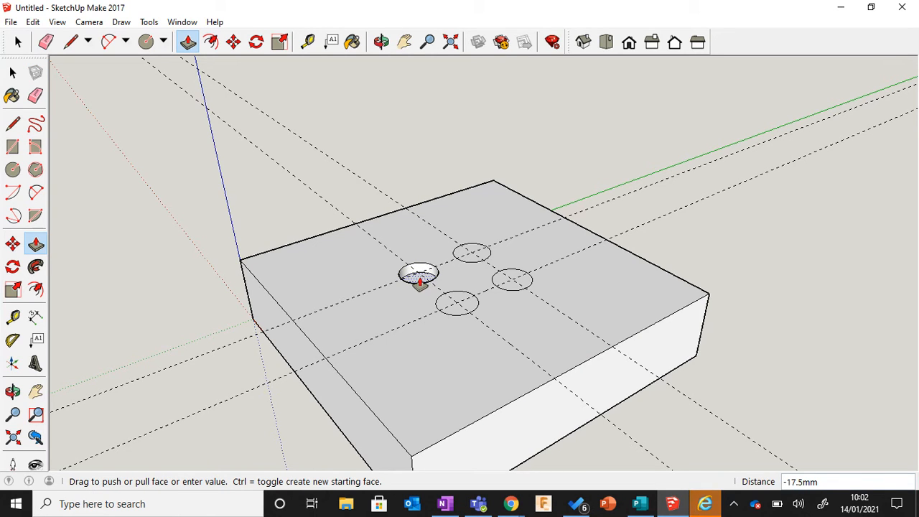
type("20")
key("Return")
Push the other three circles down into the block, matching their depth to the floor of the first hole.
scroll(553, 173, "down", 3)
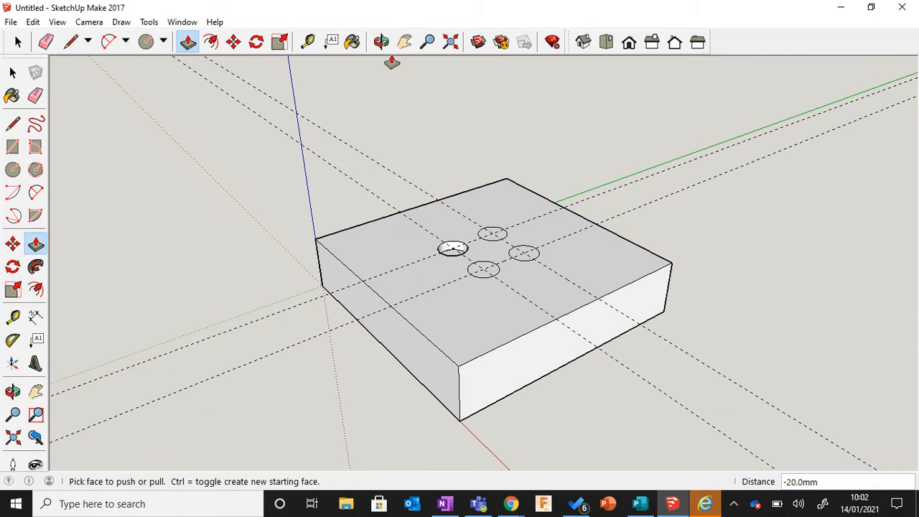
left_click(382, 43)
left_click_drag(438, 144, 476, 232)
scroll(484, 238, "up", 5)
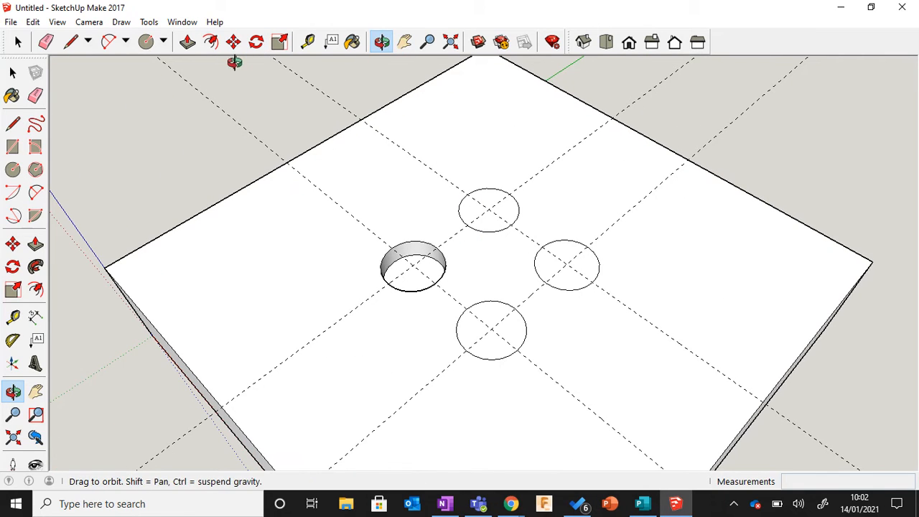
left_click(188, 43)
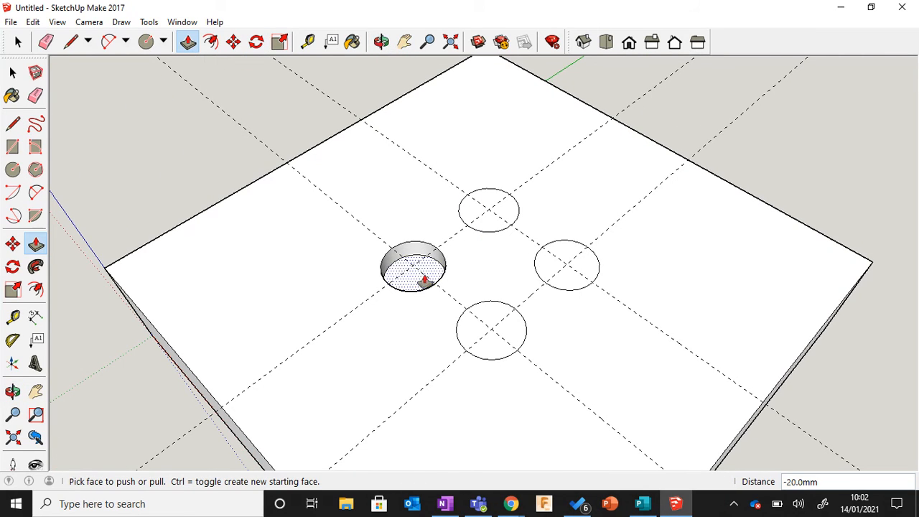
left_click(487, 210)
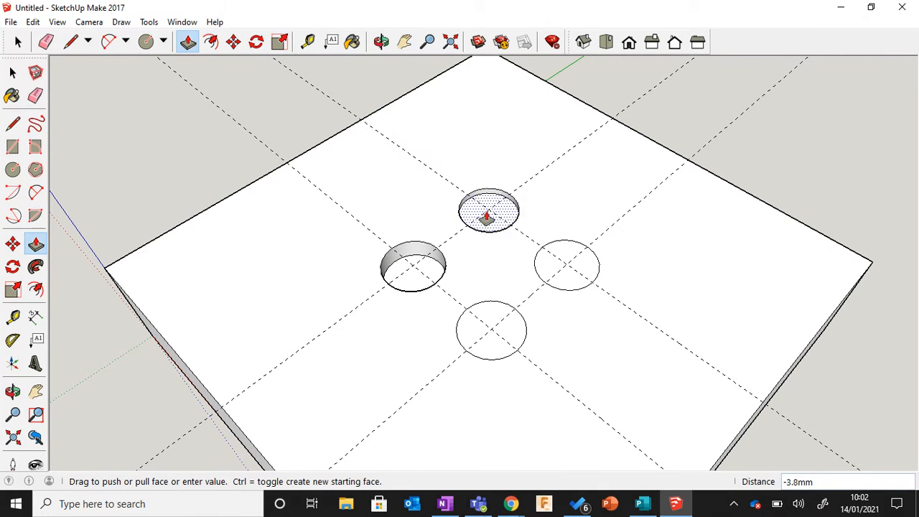
left_click(423, 271)
left_click(484, 331)
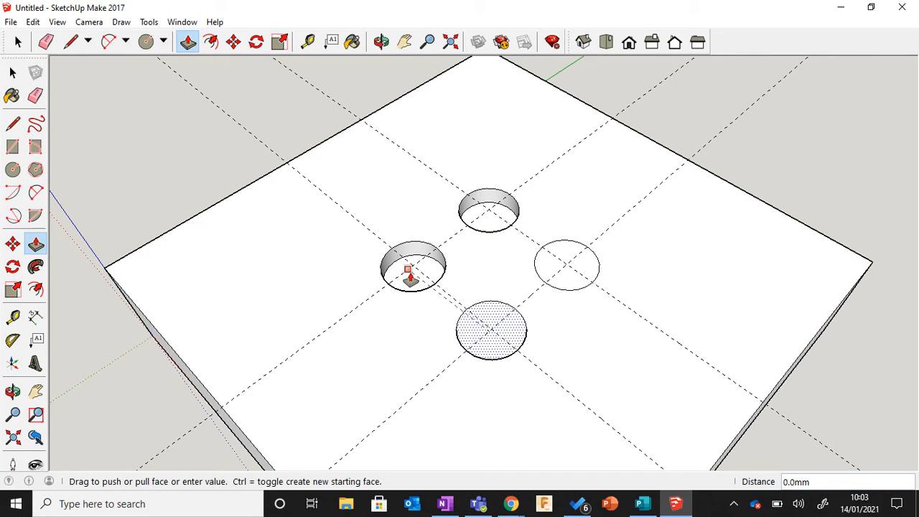
left_click(408, 275)
left_click(562, 261)
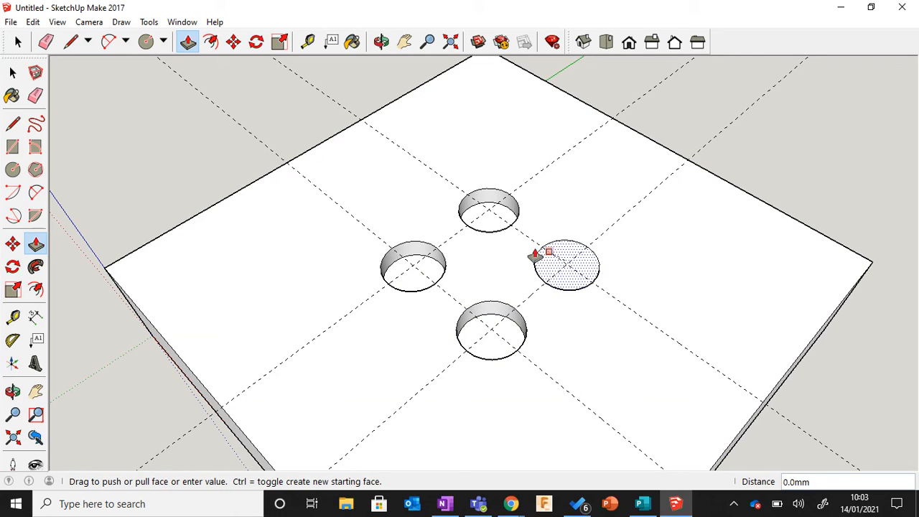
left_click(506, 214)
Select only the block's top face and try to move it with the Move tool.
scroll(519, 211, "down", 6)
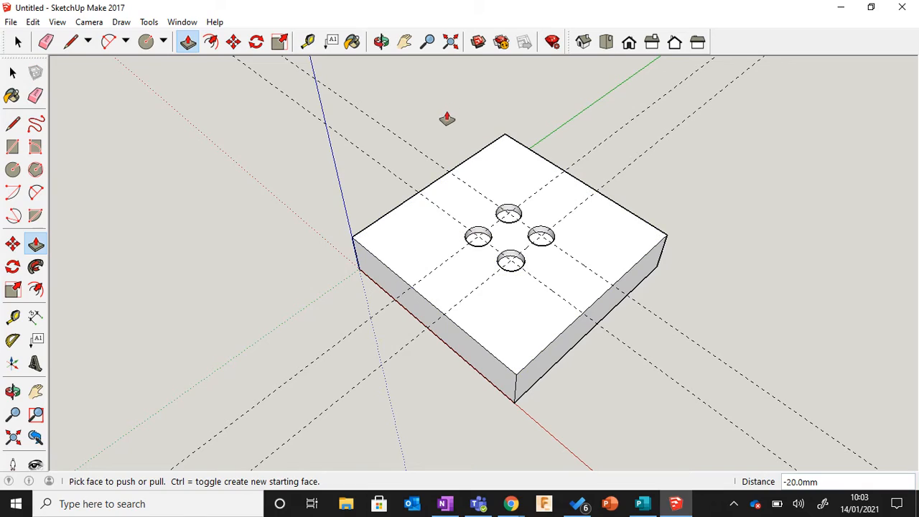
left_click(381, 41)
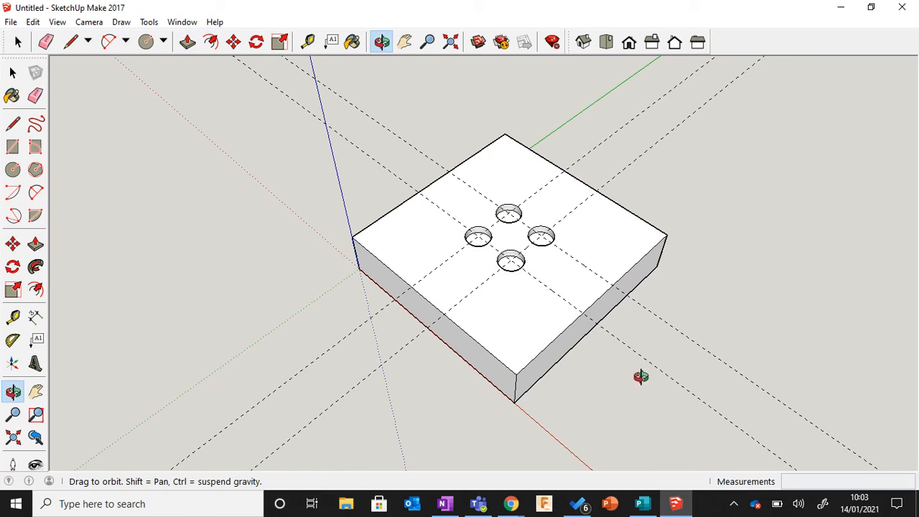
left_click_drag(641, 376, 616, 332)
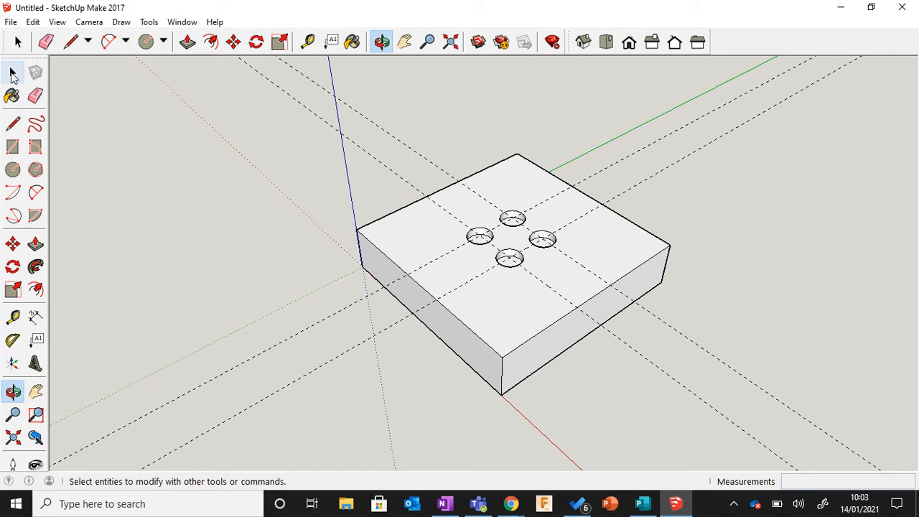
left_click(12, 74)
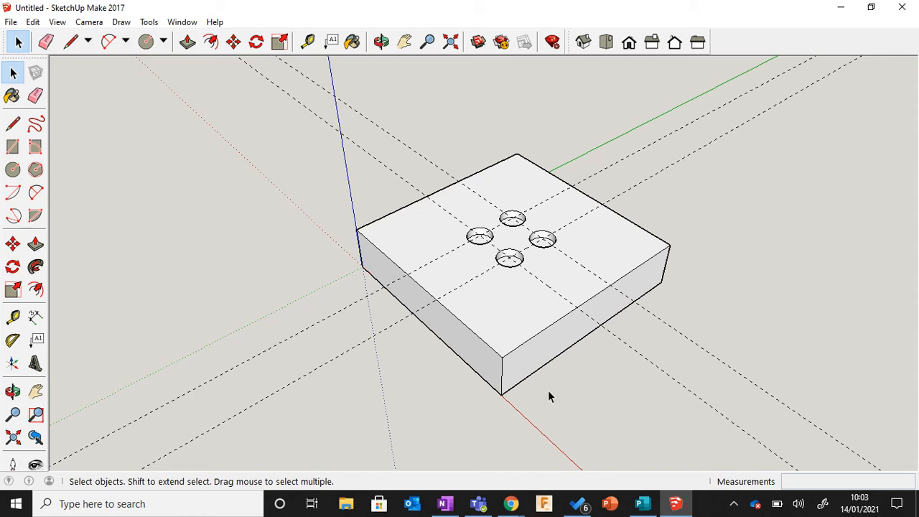
left_click(499, 291)
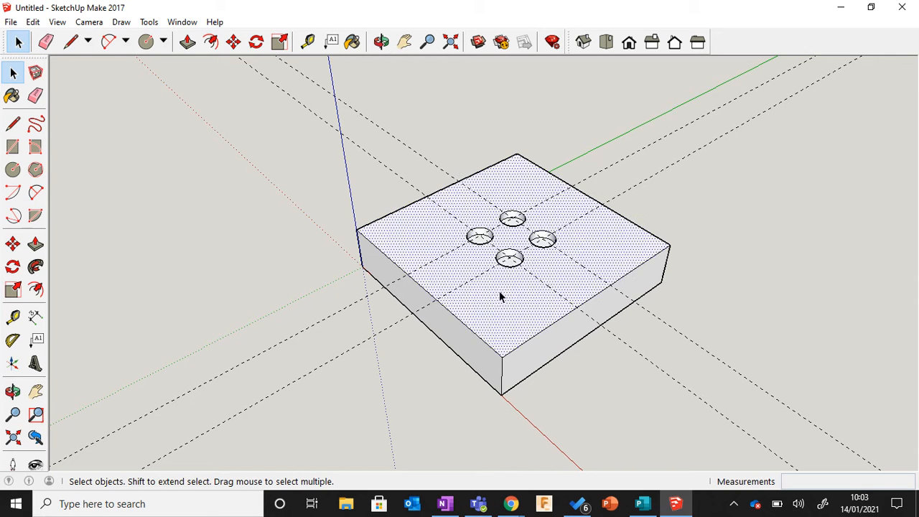
left_click(463, 350)
left_click(515, 325)
left_click(233, 42)
left_click(410, 237)
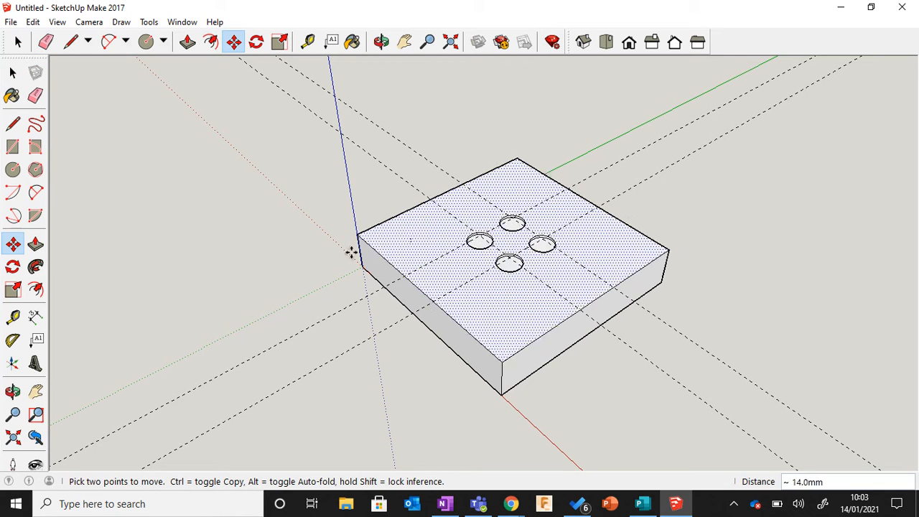
left_click(368, 239)
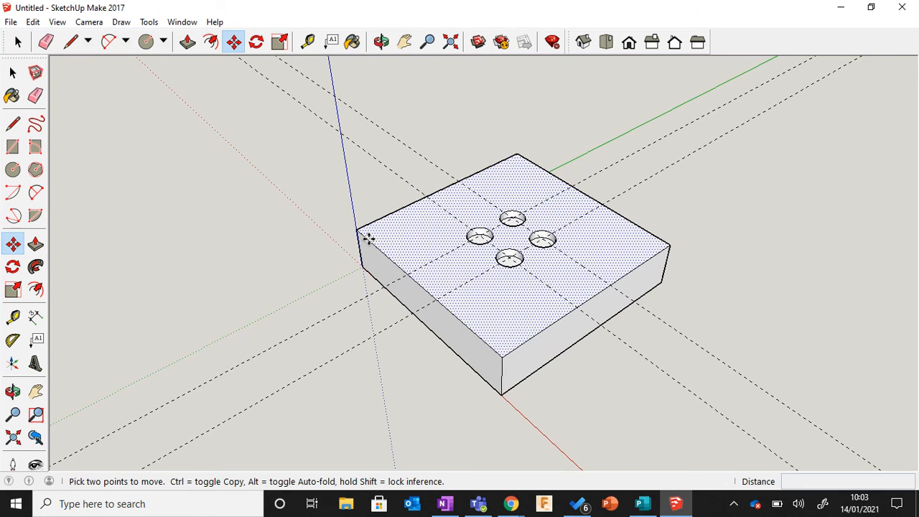
left_click(437, 244)
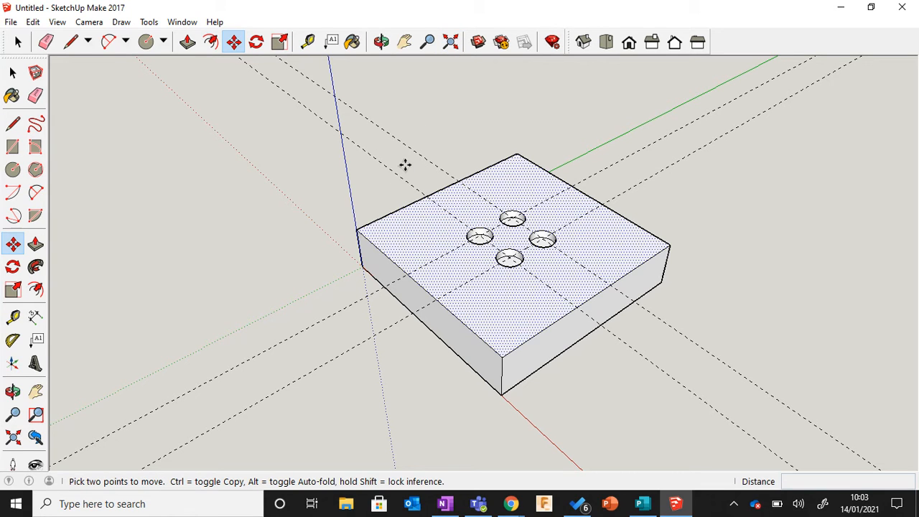
Select the entire block including its holes and make it a component with the default name and settings.
left_click(12, 73)
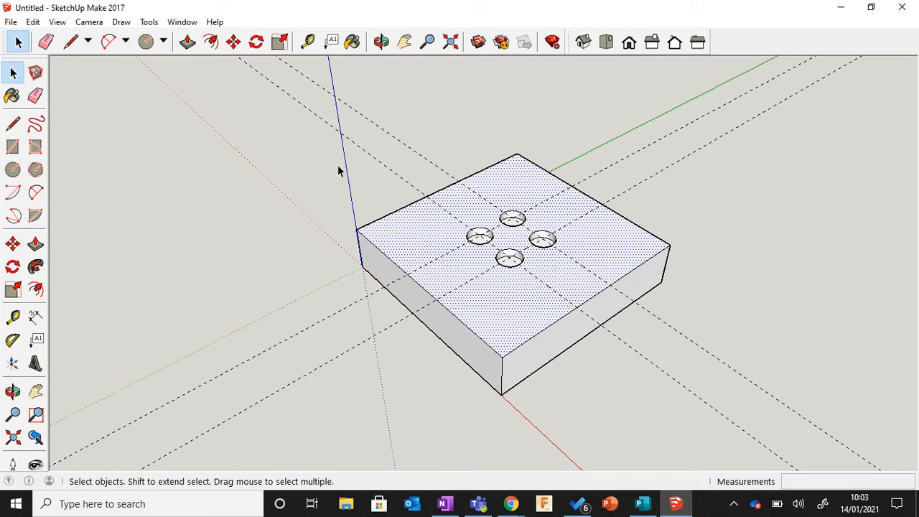
left_click(303, 106)
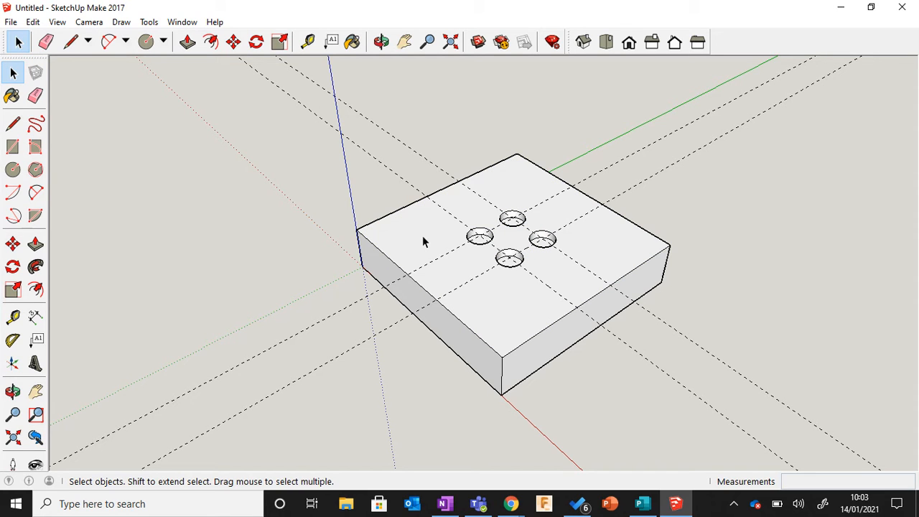
triple_click(423, 237)
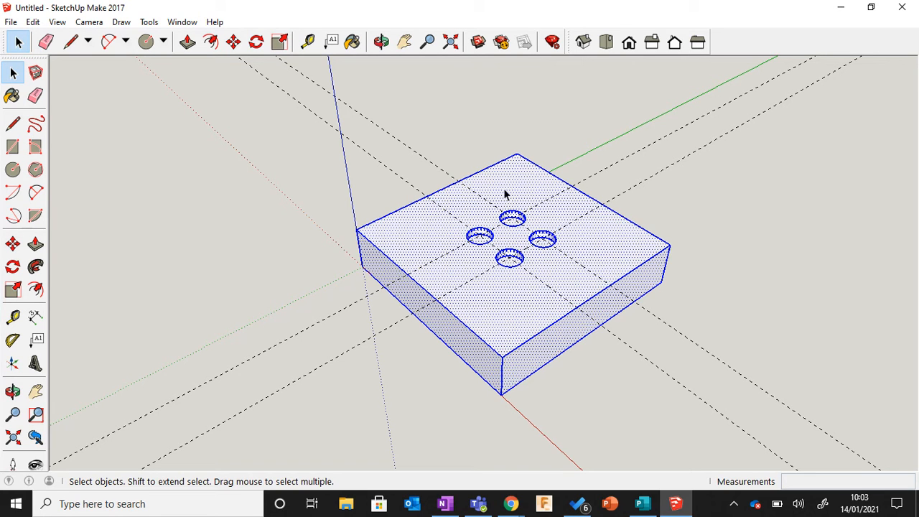
right_click(417, 234)
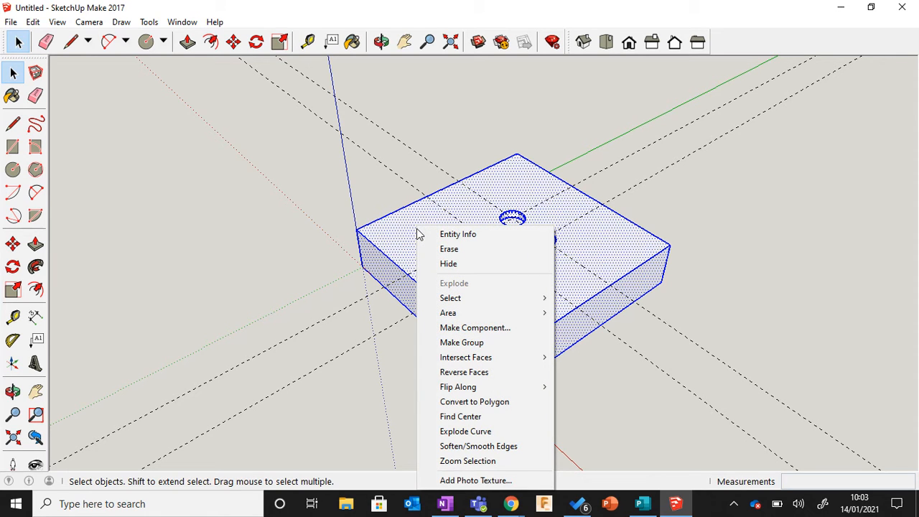
left_click(472, 328)
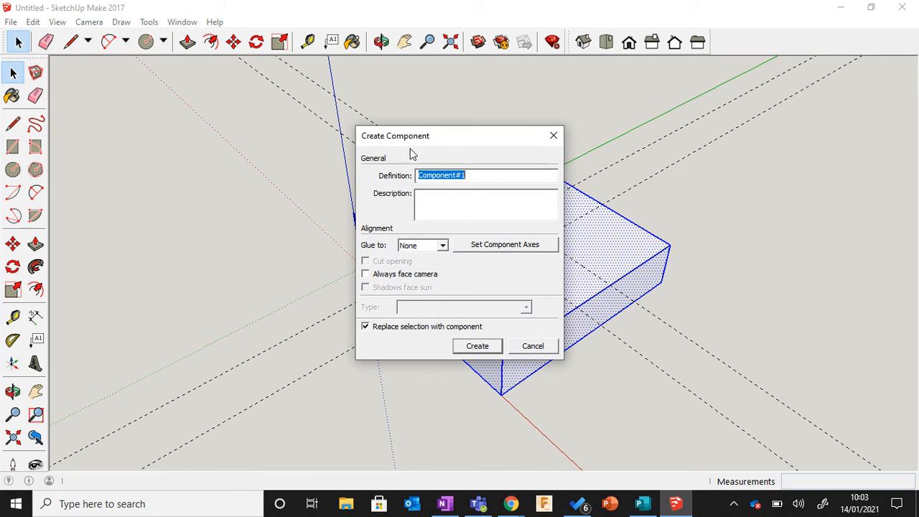
left_click(477, 345)
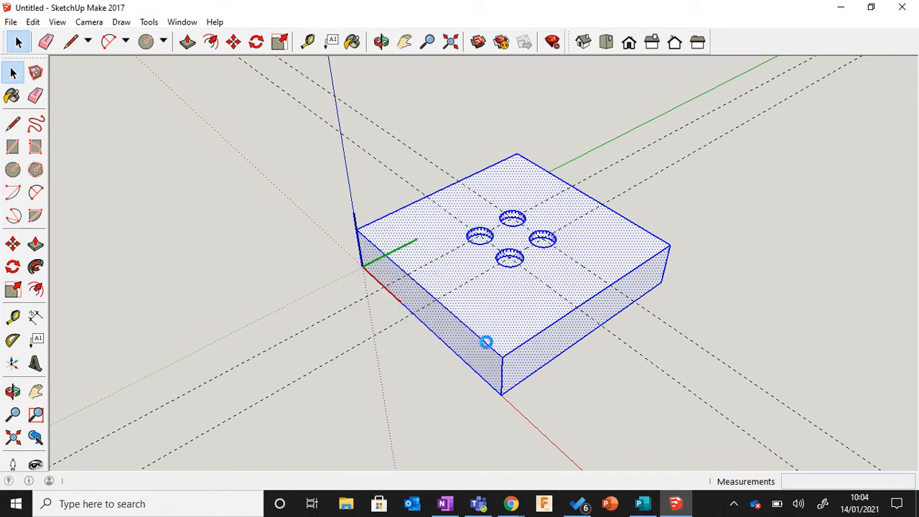
left_click(628, 371)
left_click(495, 297)
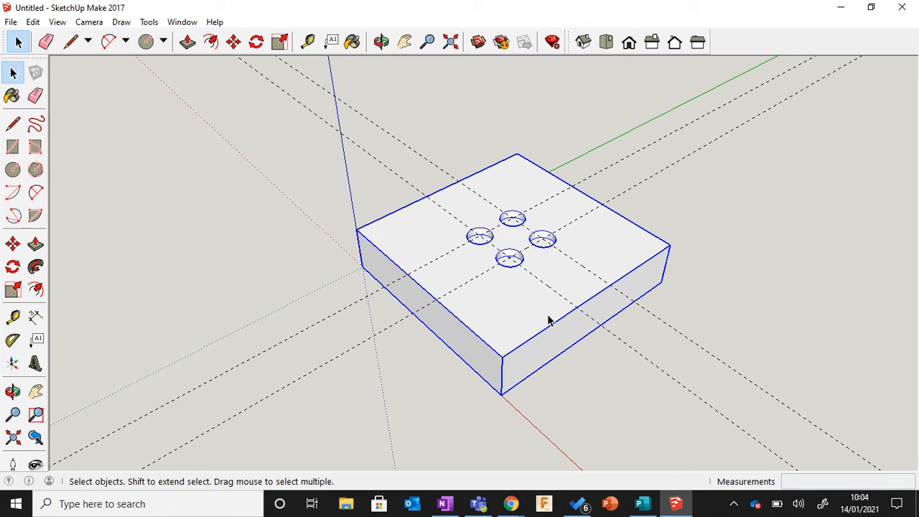
Draw a 500 mm square corner to corner over the component's top face and pull it up about 43 mm.
scroll(567, 323, "down", 2)
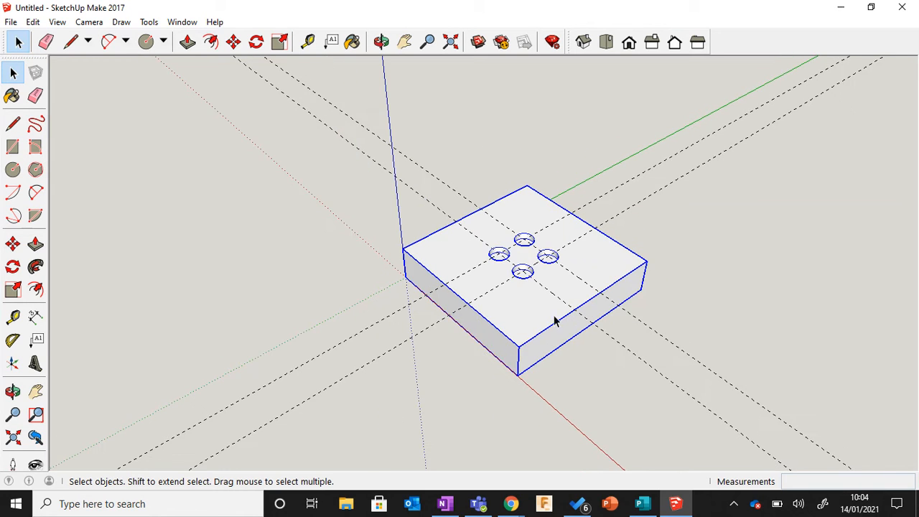
scroll(503, 311, "up", 1)
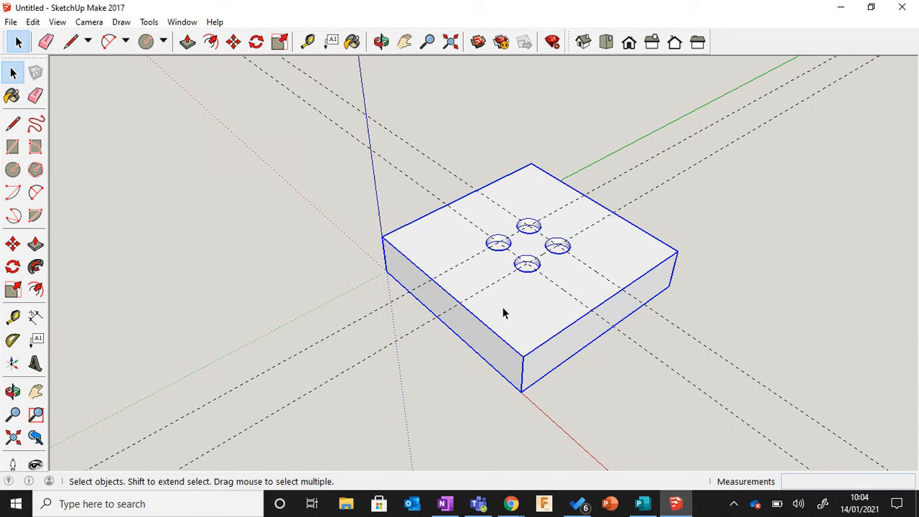
scroll(503, 312, "up", 1)
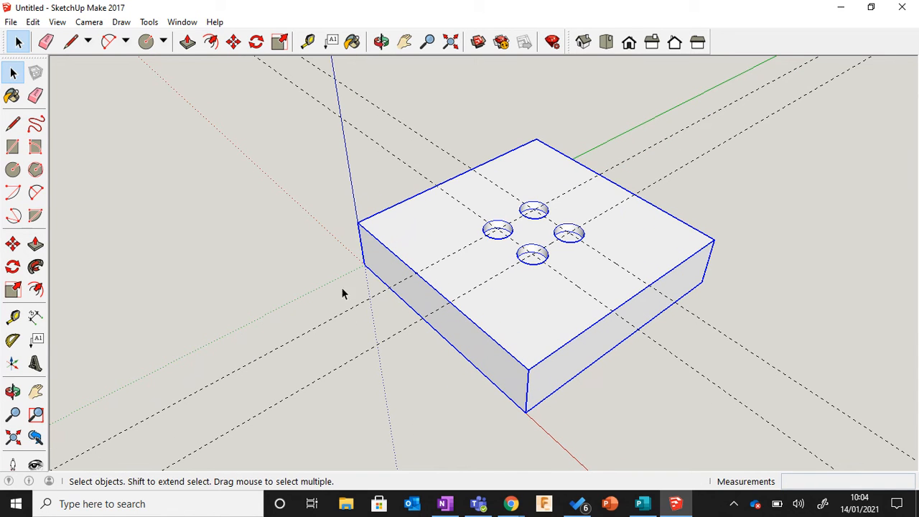
scroll(131, 196, "down", 1)
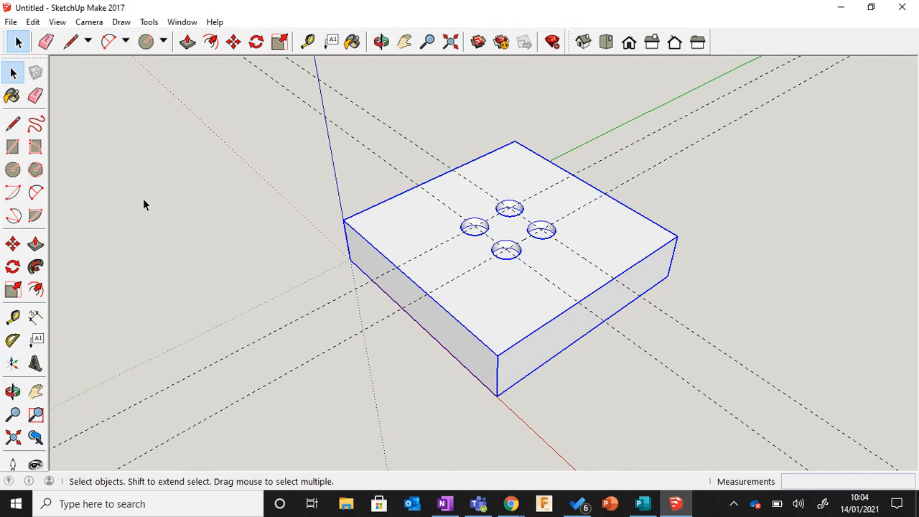
left_click(12, 147)
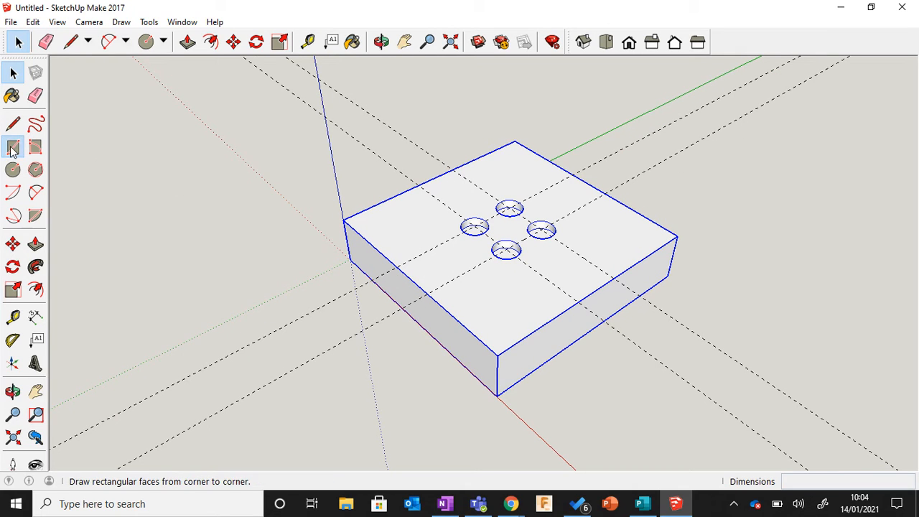
left_click(344, 219)
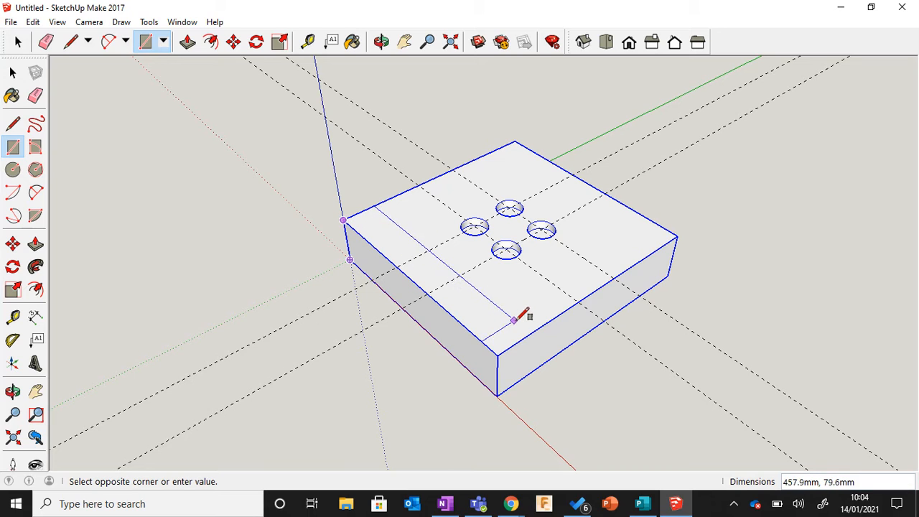
left_click(677, 235)
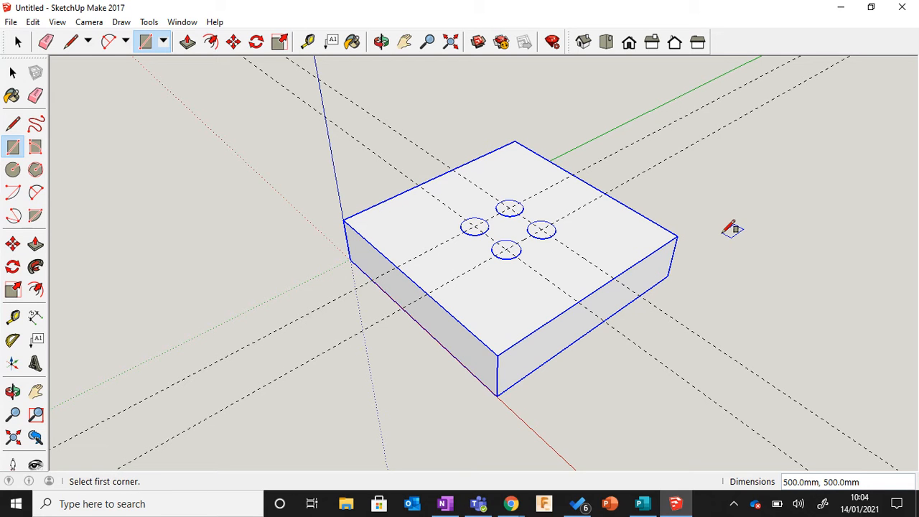
left_click(187, 42)
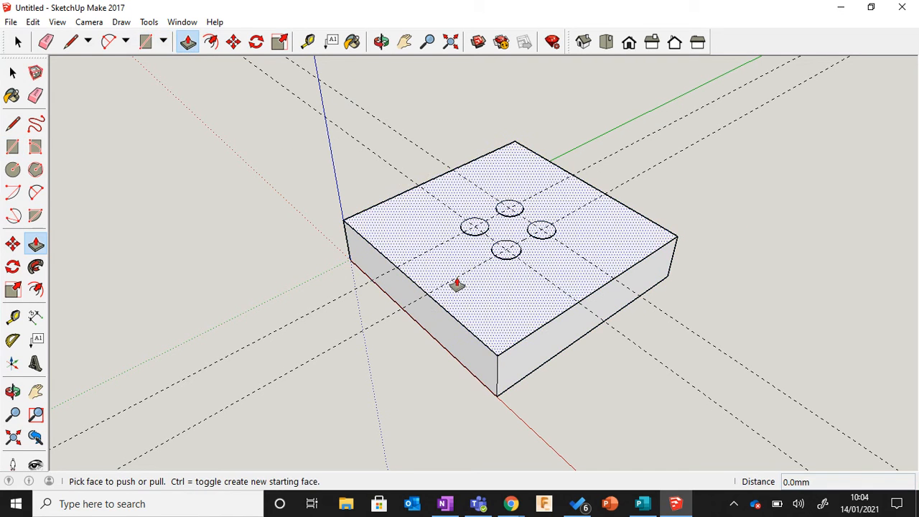
left_click_drag(457, 285, 459, 267)
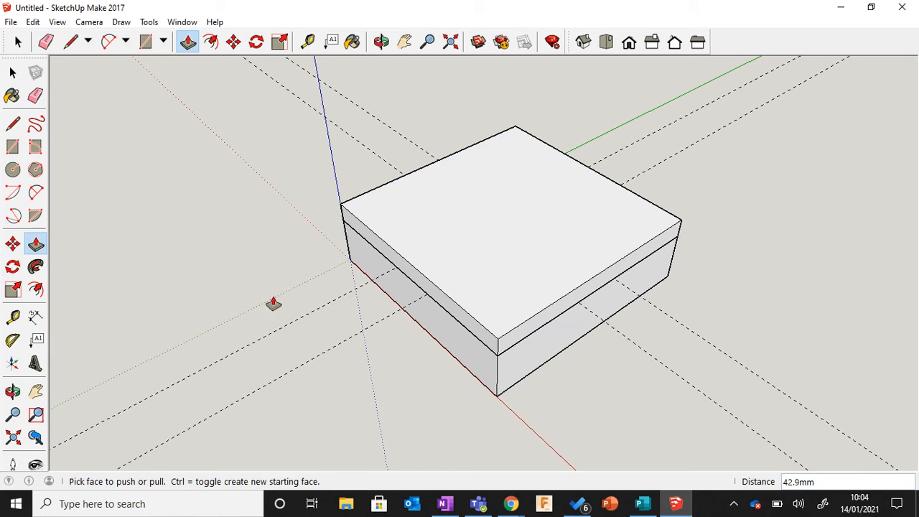
Select the block component with the holes beneath the new slab and hide it.
left_click(12, 72)
left_click(483, 361)
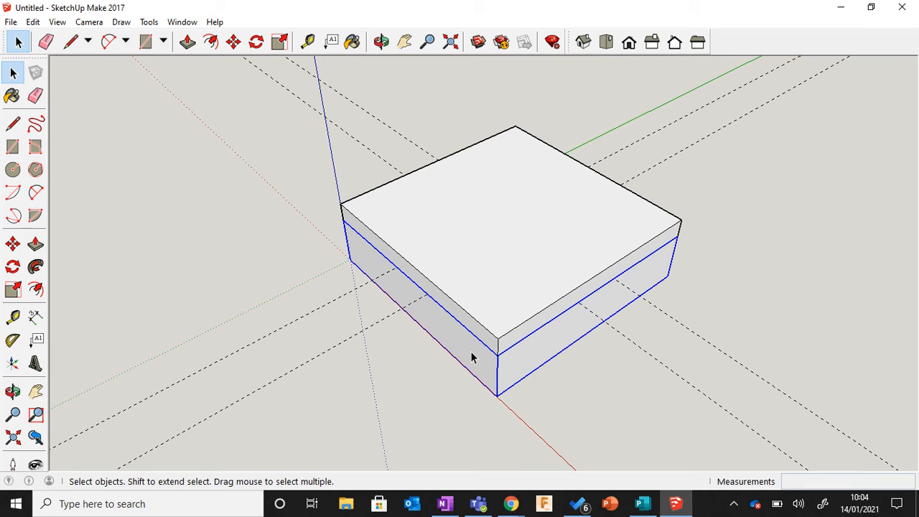
right_click(471, 357)
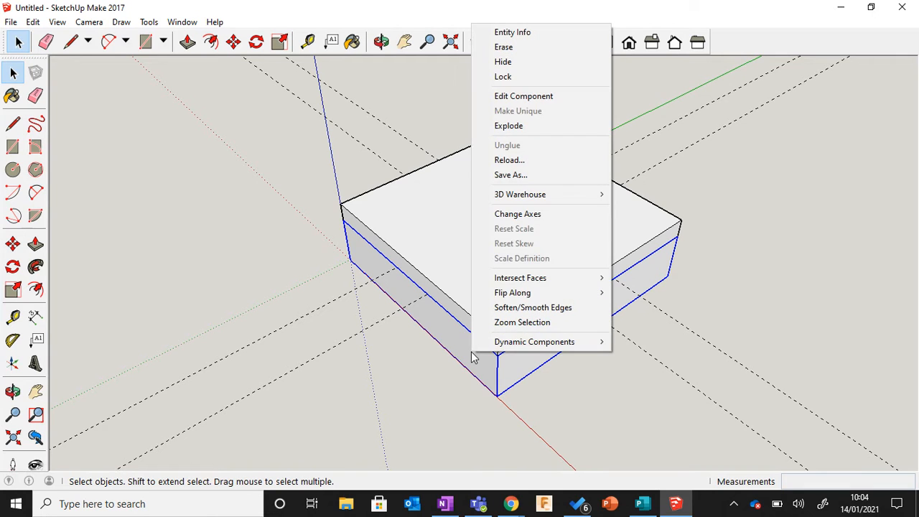
left_click(502, 62)
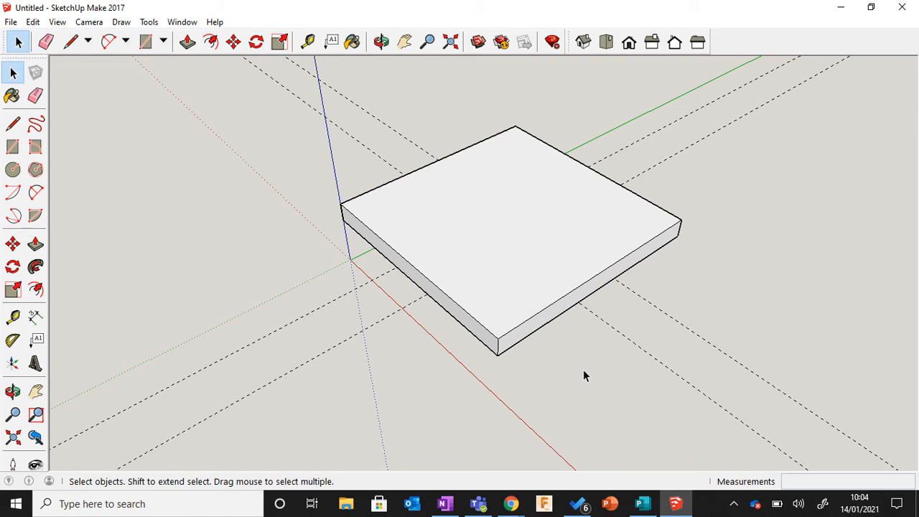
Offset the outline of the slab's underside 45 mm inward.
left_click(381, 41)
left_click_drag(598, 371, 615, 212)
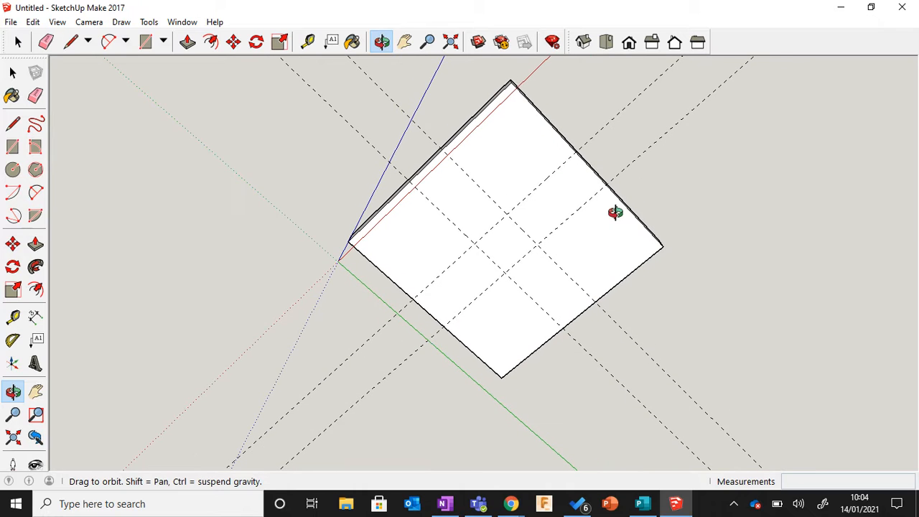
left_click(36, 290)
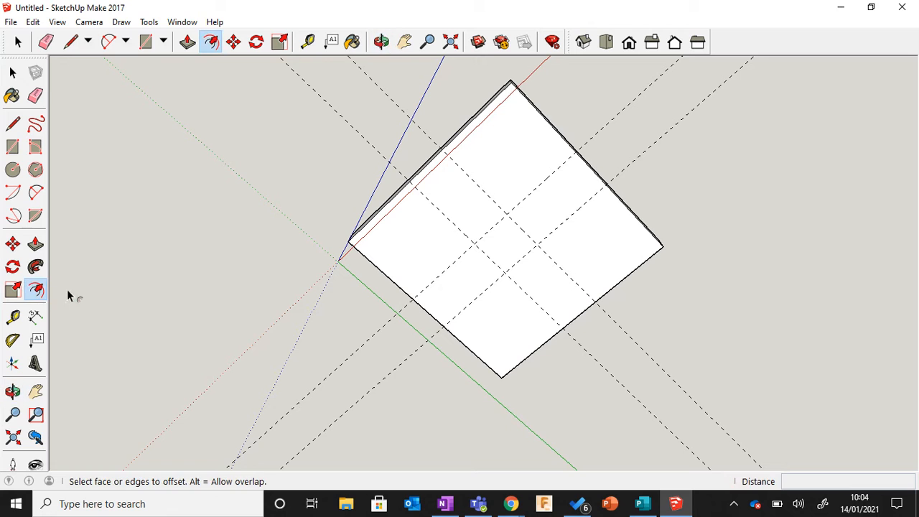
left_click(430, 261)
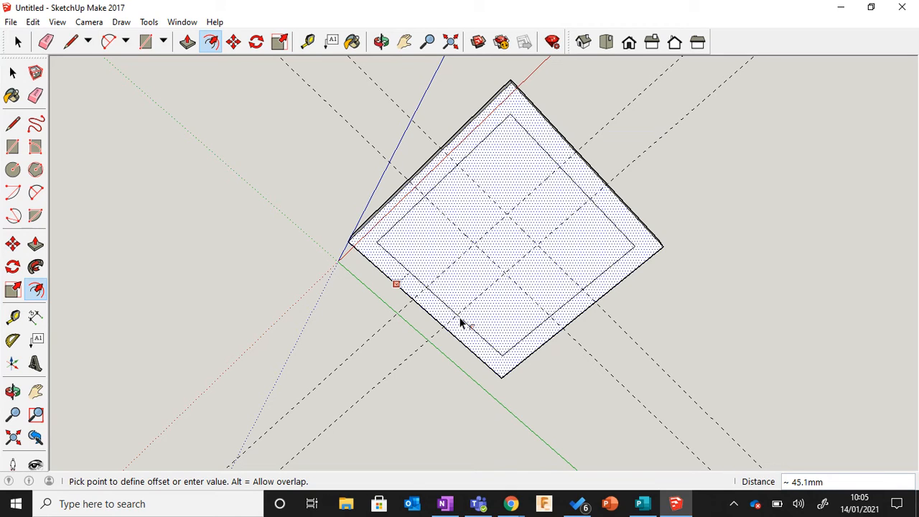
type("45")
key("Return")
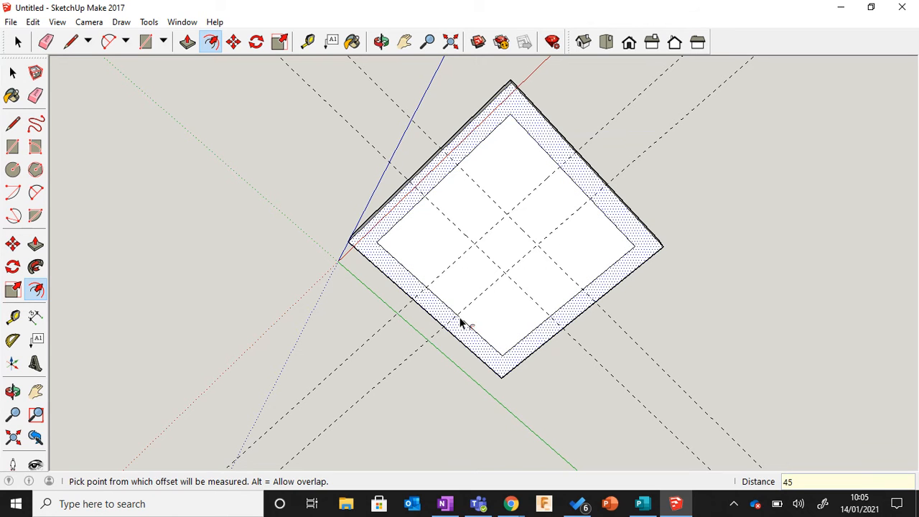
Push the inner square on the slab's underside about 22 mm into the slab to form a recess.
scroll(535, 254, "up", 3)
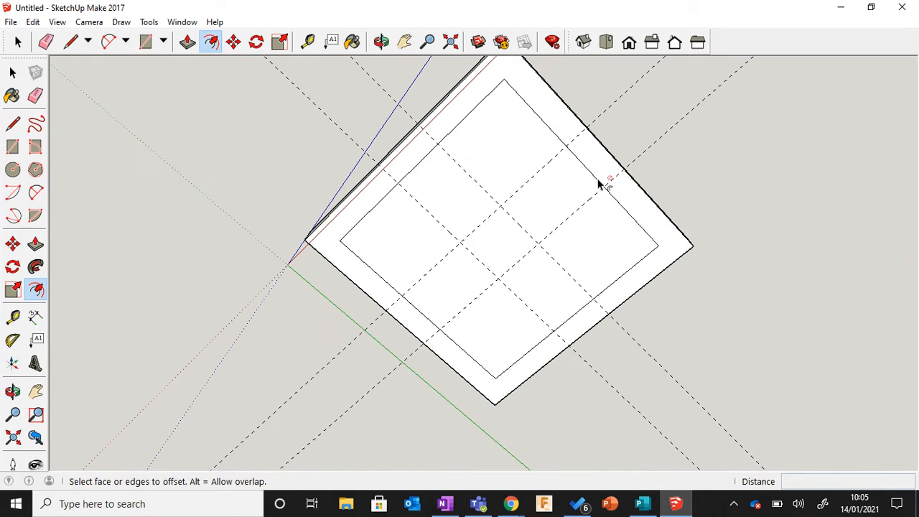
scroll(632, 216, "down", 2)
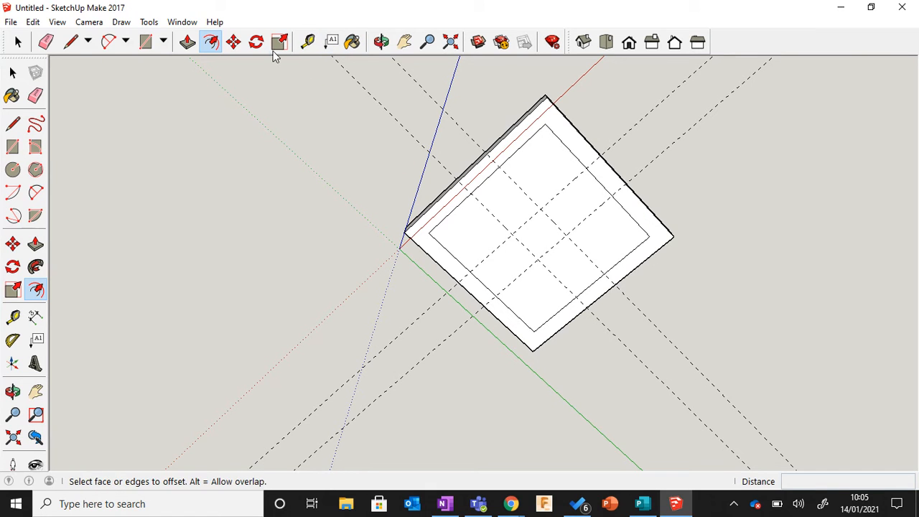
left_click(187, 42)
left_click(508, 207)
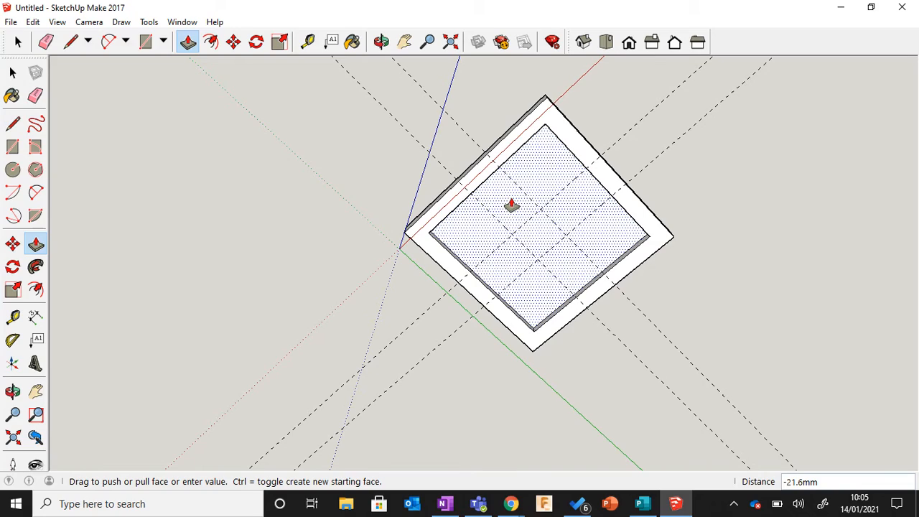
left_click(510, 206)
Try to move and copy only the slab's top face with the Move tool.
left_click(381, 42)
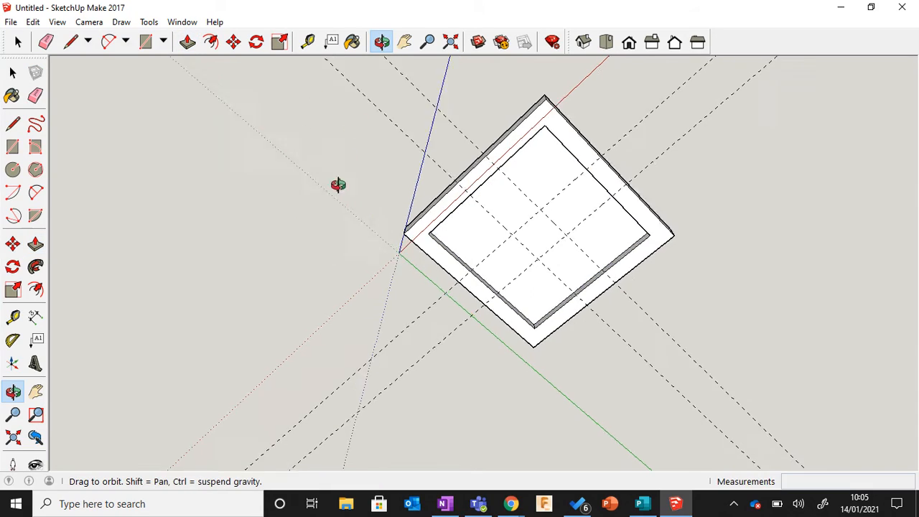
left_click_drag(338, 184, 496, 459)
left_click_drag(453, 365, 433, 390)
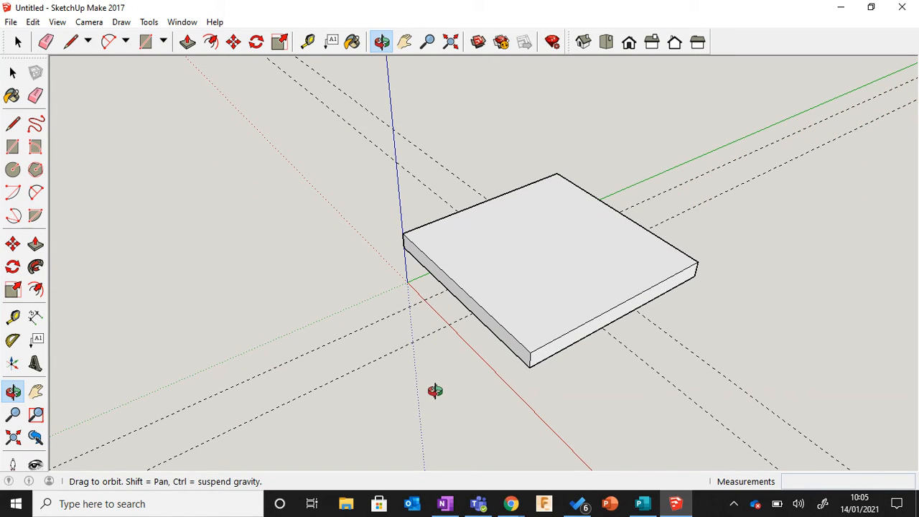
left_click(233, 42)
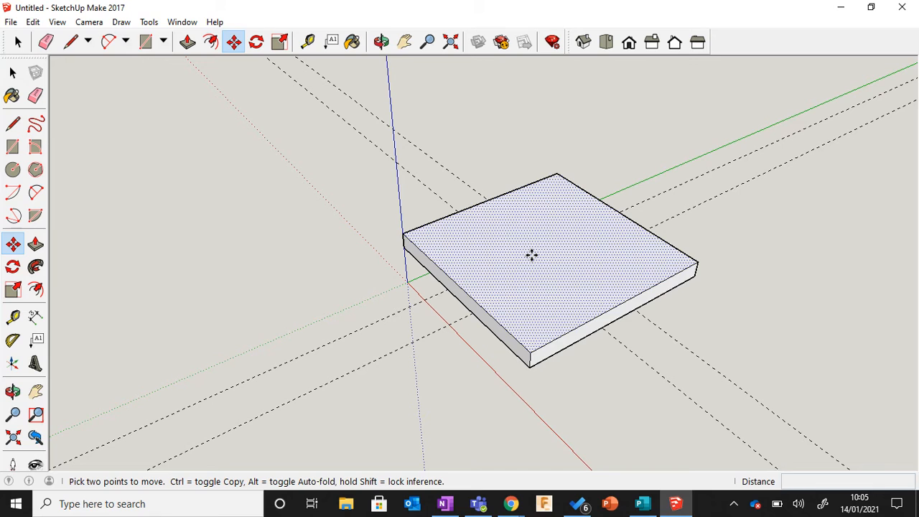
left_click(531, 255)
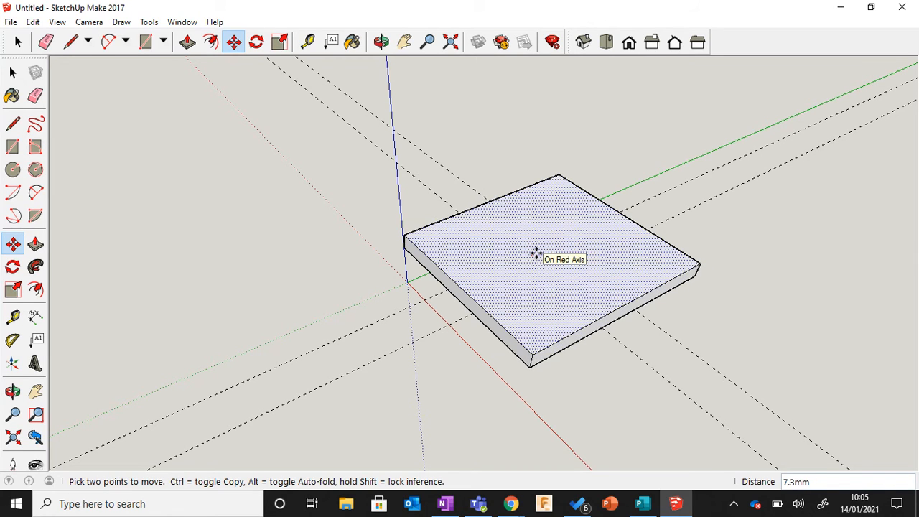
key("Escape")
key("ctrl")
left_click(521, 243)
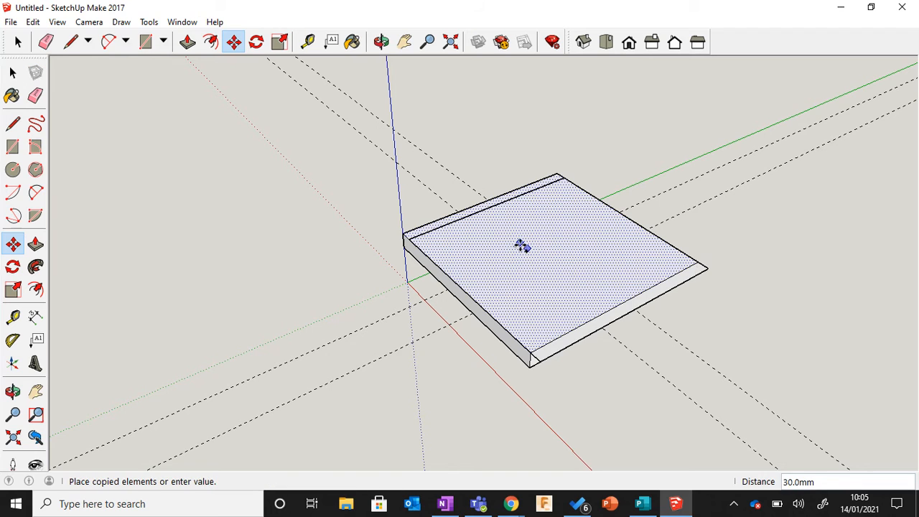
key("Escape")
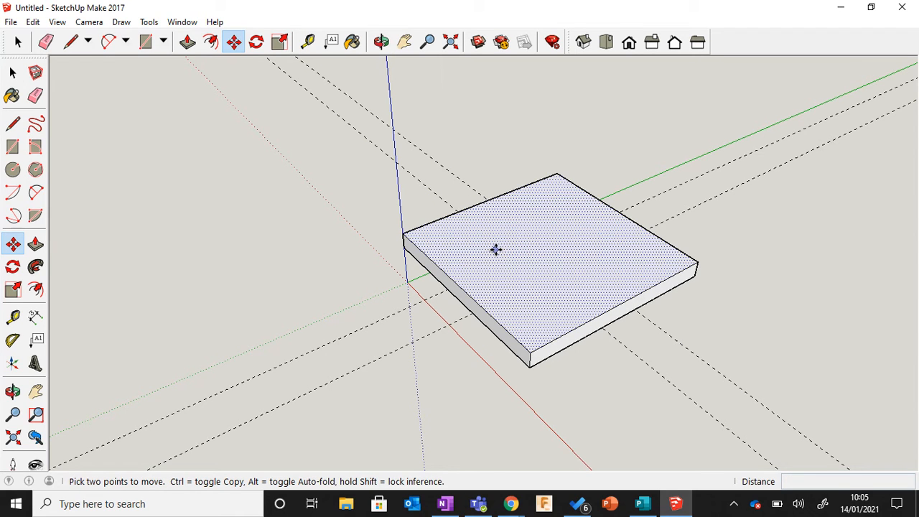
left_click(512, 272)
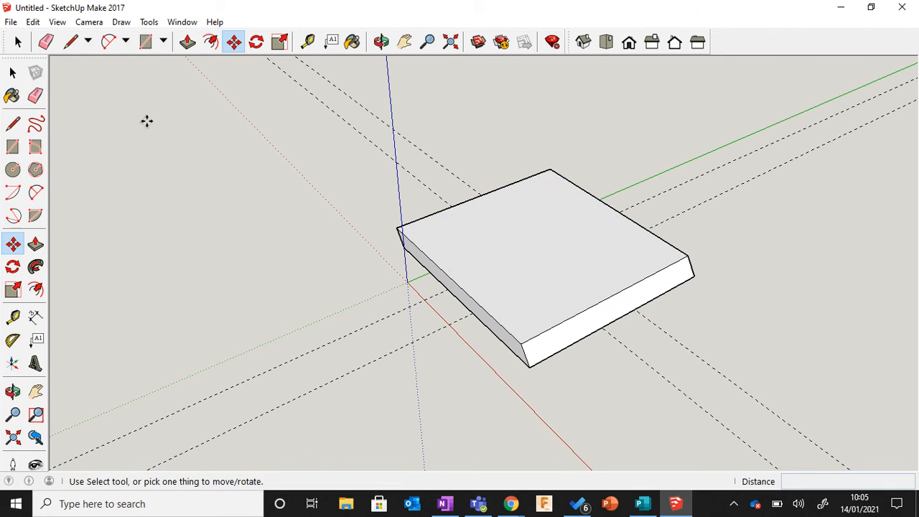
Undo the last move of the slab's top face.
key("space")
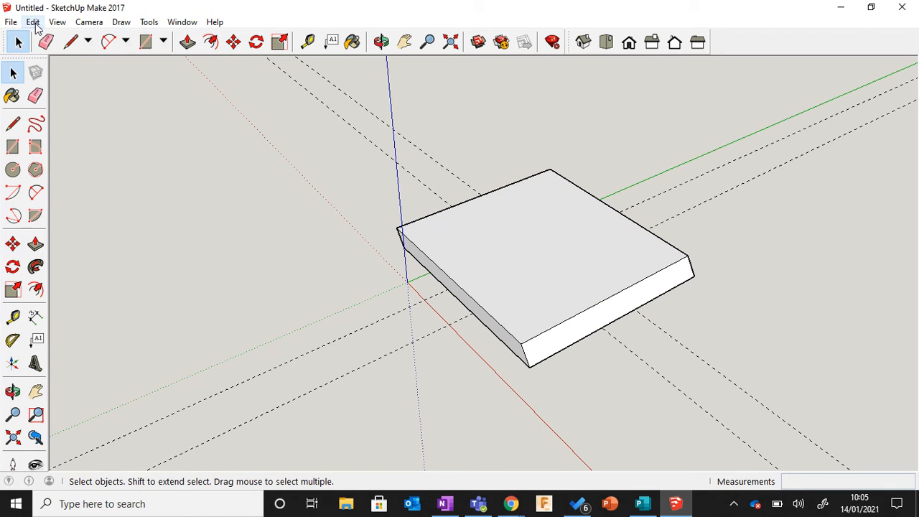
left_click(33, 21)
left_click(65, 35)
left_click_drag(311, 118, 707, 378)
left_click(312, 179)
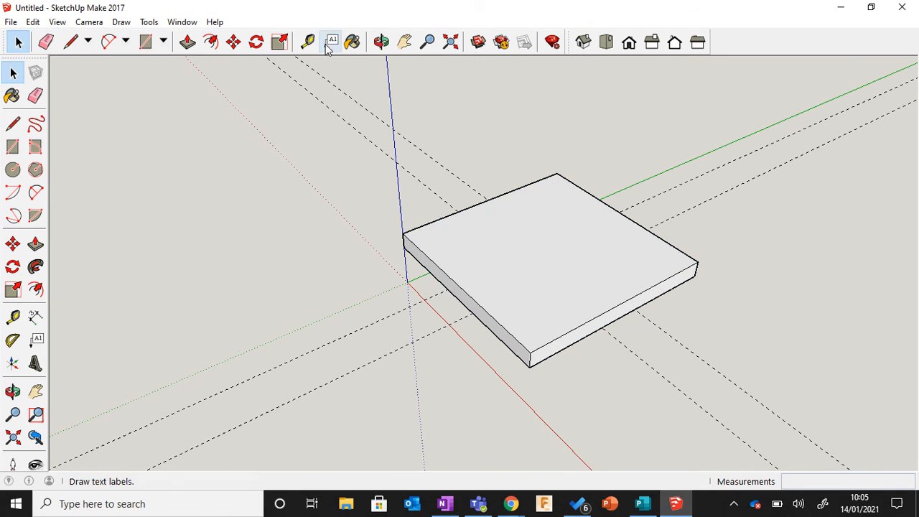
Try moving only the slab's top face by 30 mm, and undo that move.
left_click(234, 42)
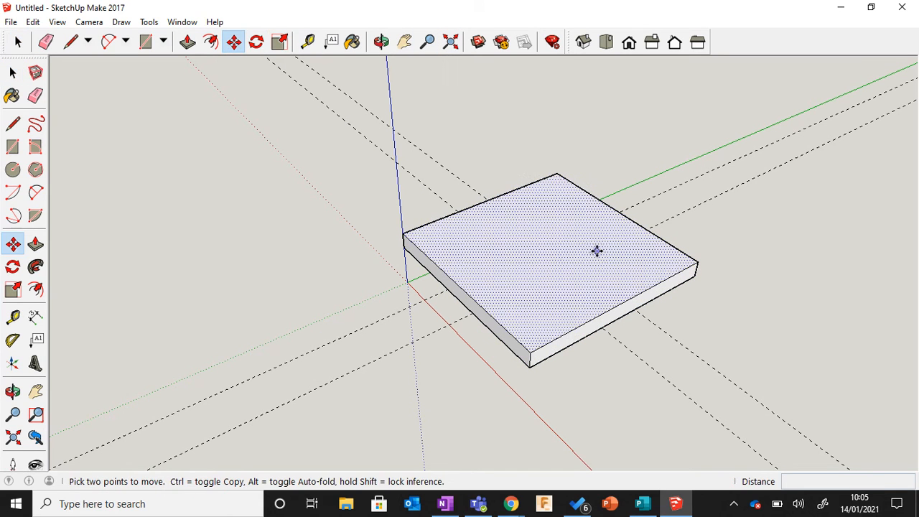
left_click(558, 249)
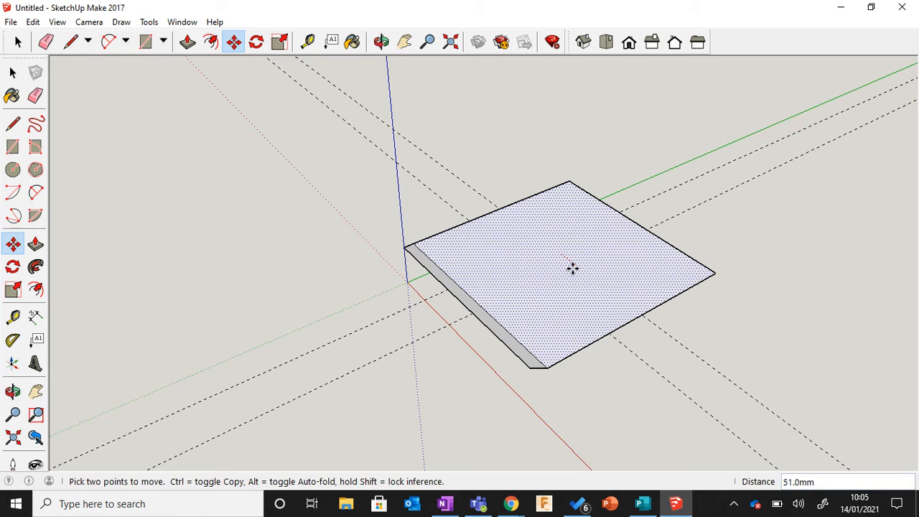
type("30")
key("Return")
left_click(33, 21)
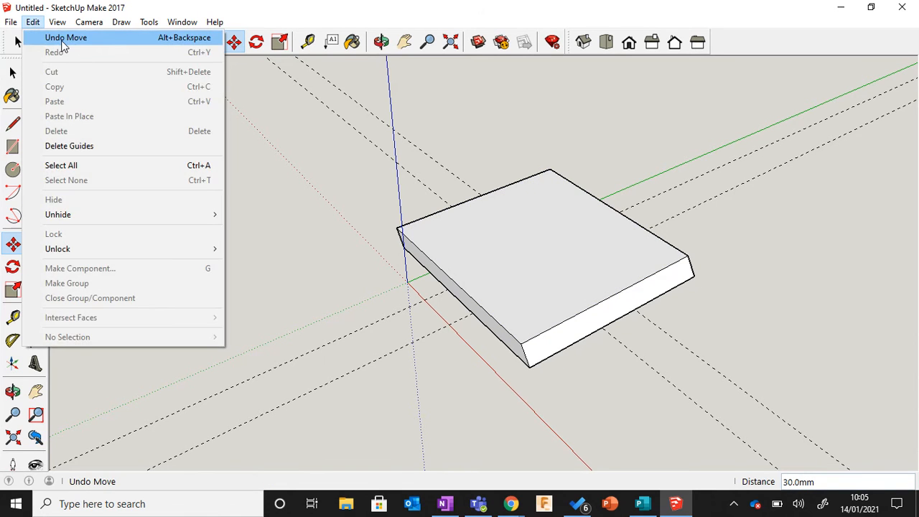
left_click(61, 37)
left_click(643, 283)
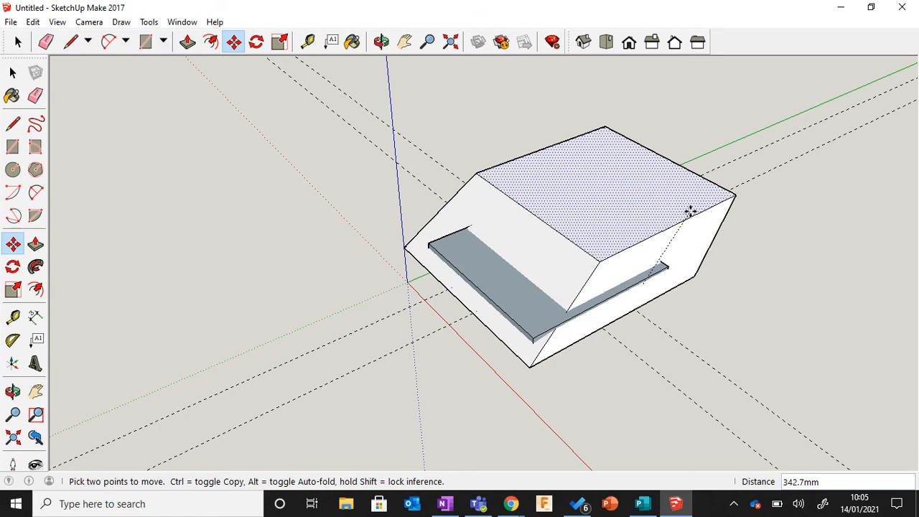
key("Escape")
Select the entire recessed slab with all its faces and edges and make it a component with the default name and settings.
scroll(686, 288, "down", 1)
scroll(705, 287, "up", 3)
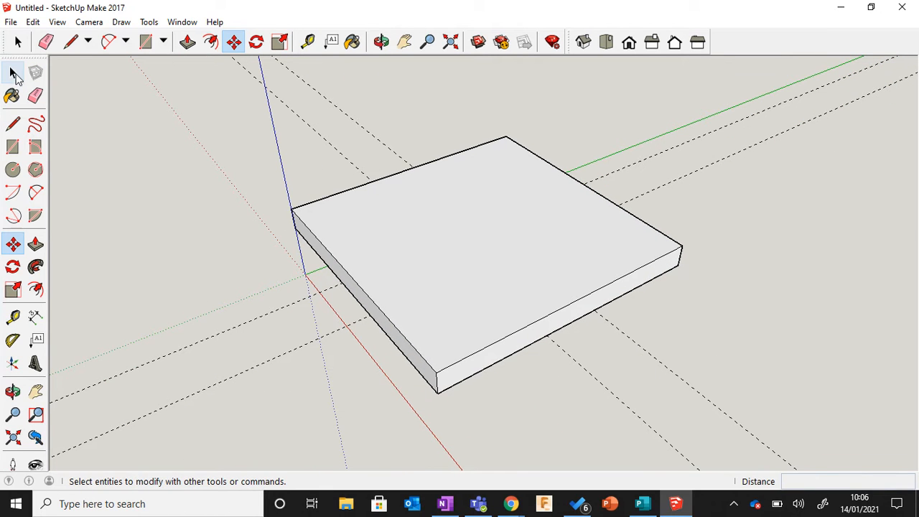
left_click(12, 72)
scroll(395, 167, "down", 1)
scroll(391, 165, "down", 1)
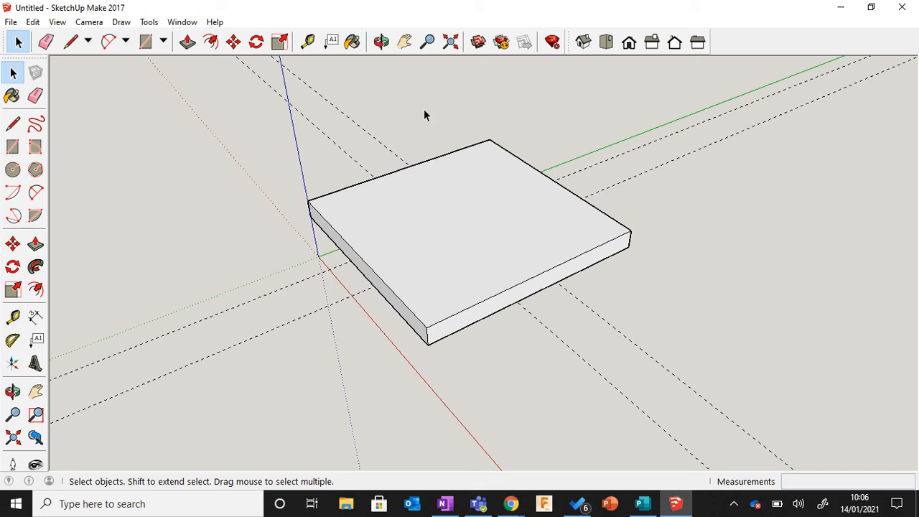
triple_click(441, 233)
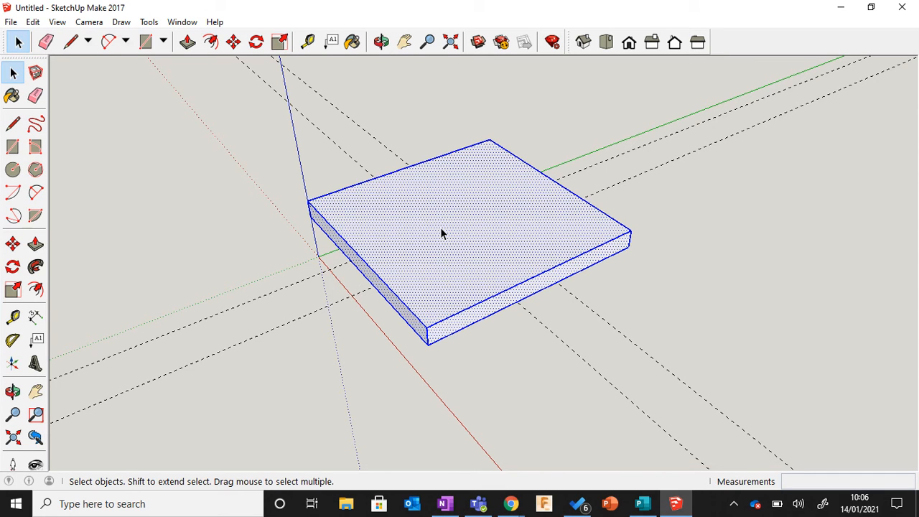
right_click(442, 233)
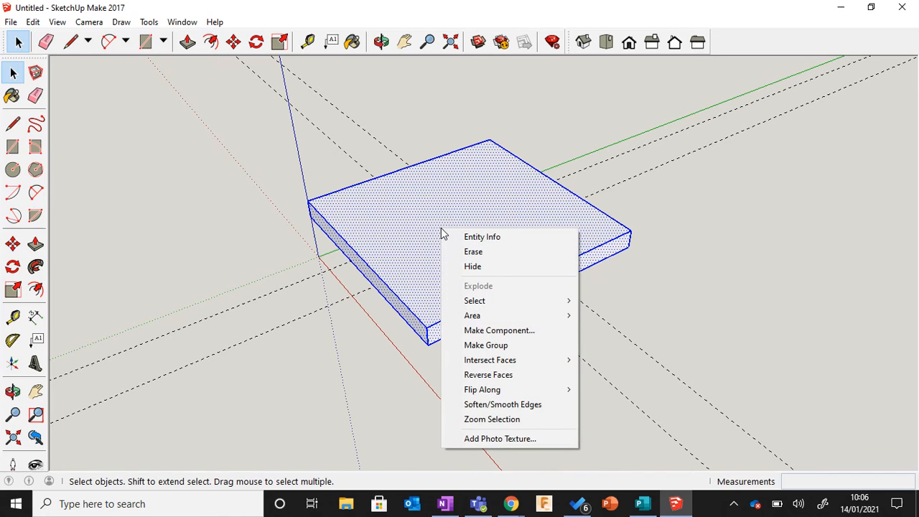
left_click(498, 330)
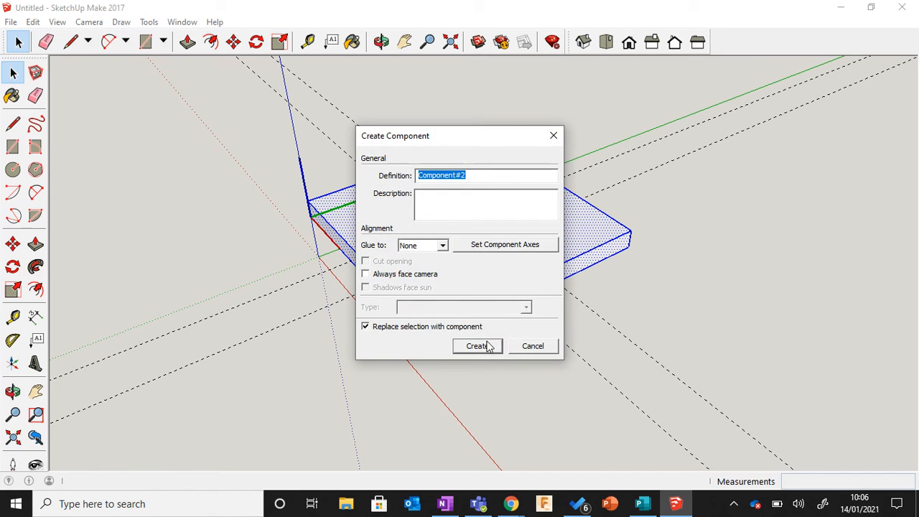
left_click(477, 346)
left_click(527, 351)
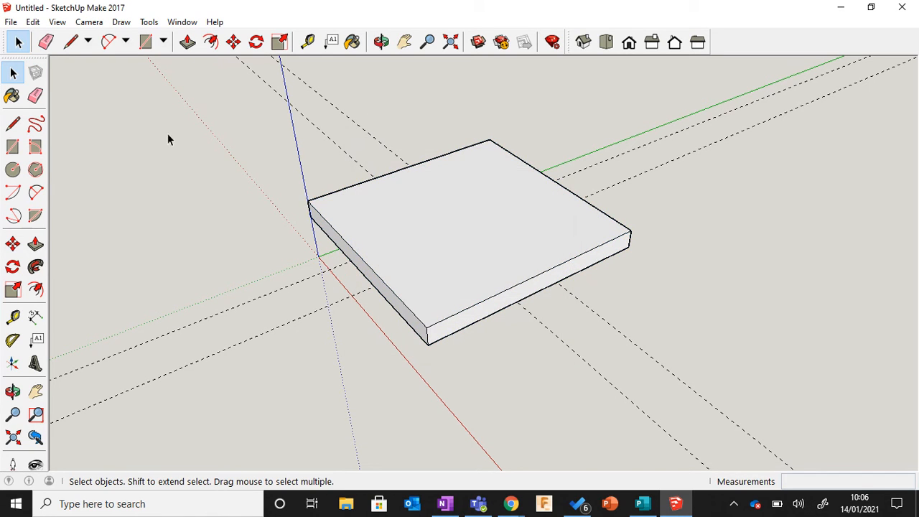
Unhide all hidden objects to bring back the block component beneath the slab.
left_click(33, 22)
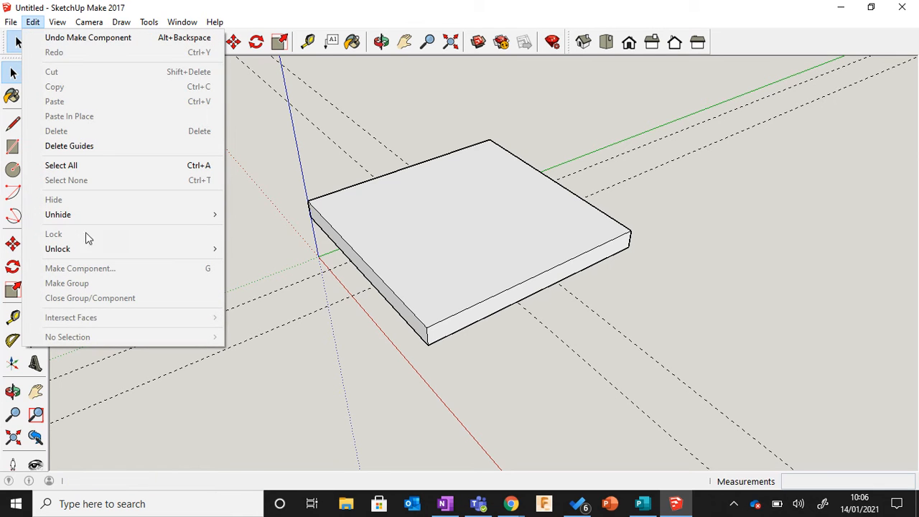
mouse_move(175, 213)
left_click(241, 245)
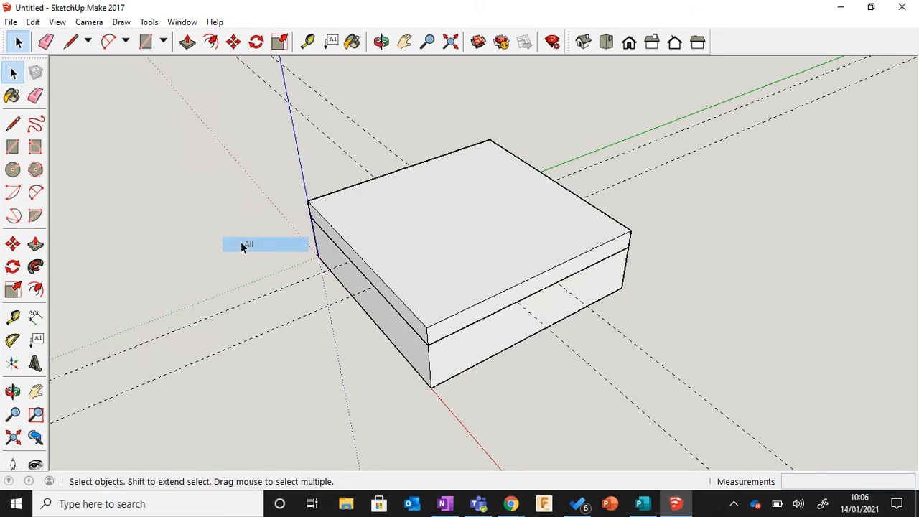
scroll(251, 303, "down", 2)
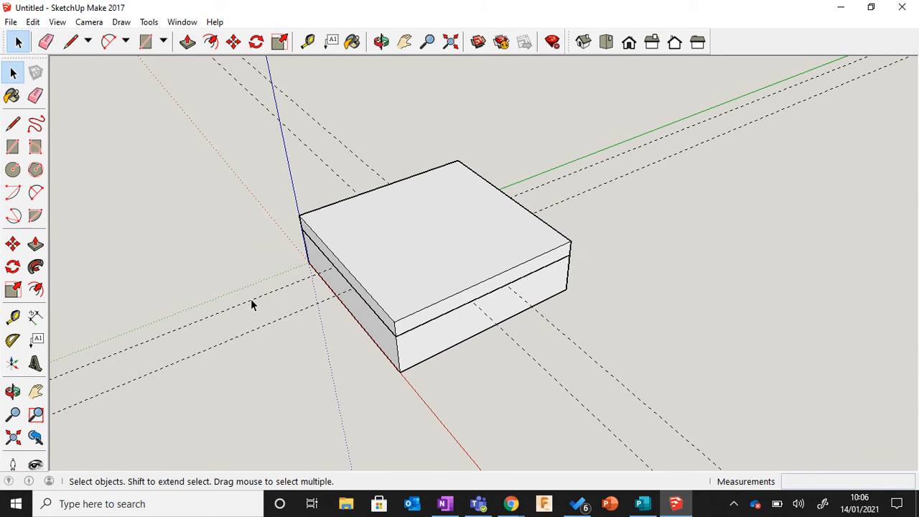
Select the slab component to check that it is separate from the block, and clear the selection.
left_click(357, 317)
left_click(406, 286)
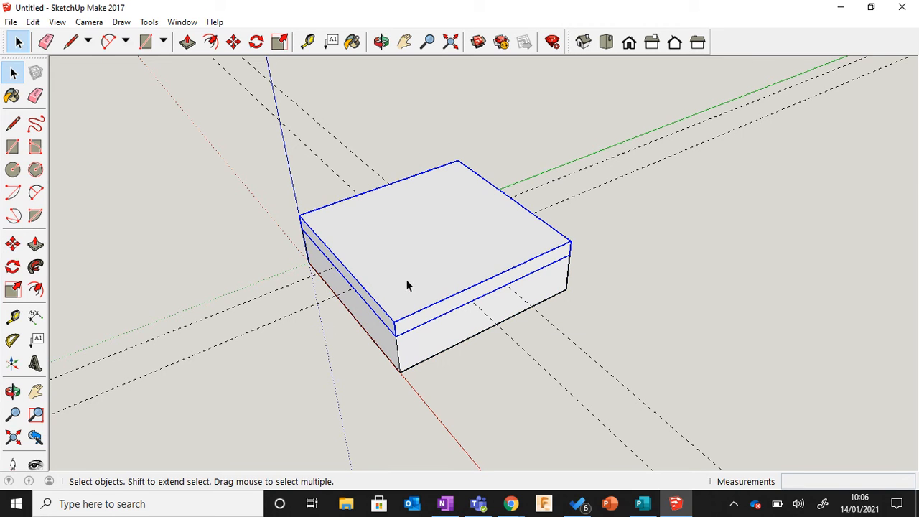
scroll(194, 380, "down", 2)
left_click(564, 283)
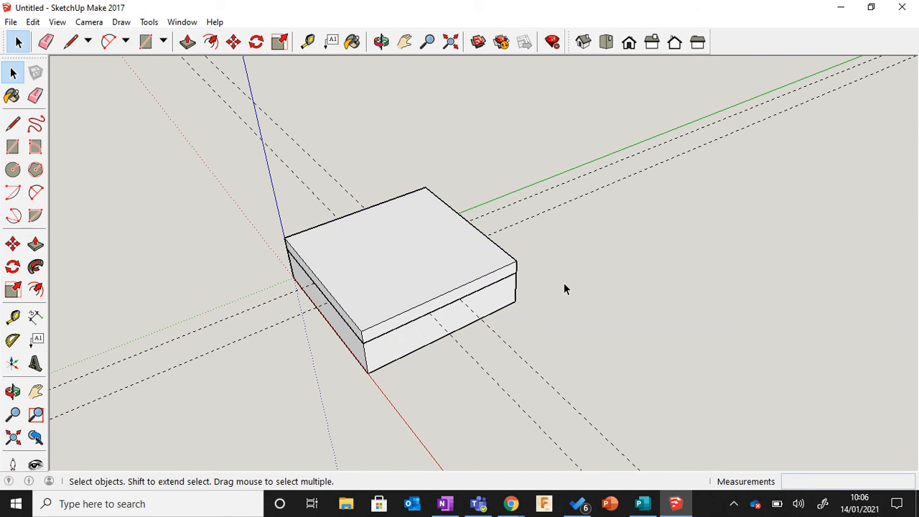
Move the slab component about 304 mm straight up from the block.
scroll(515, 348, "up", 1)
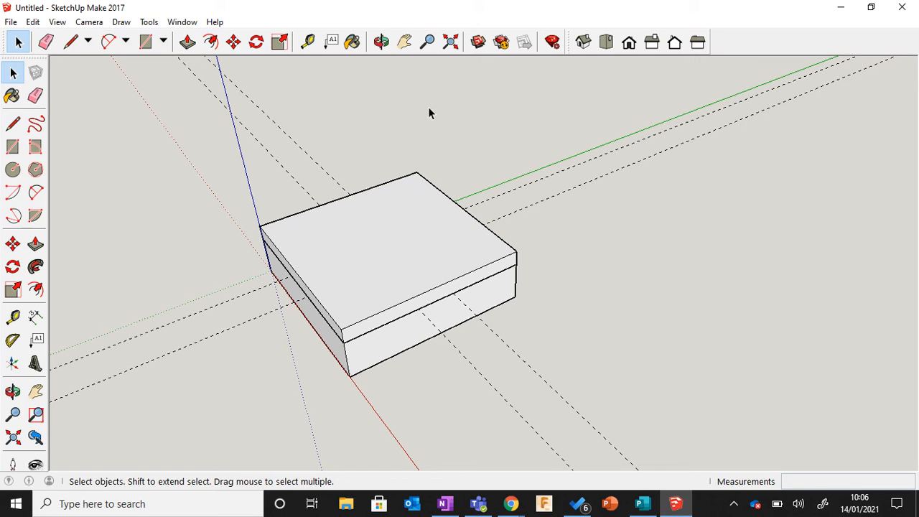
scroll(471, 151, "down", 1)
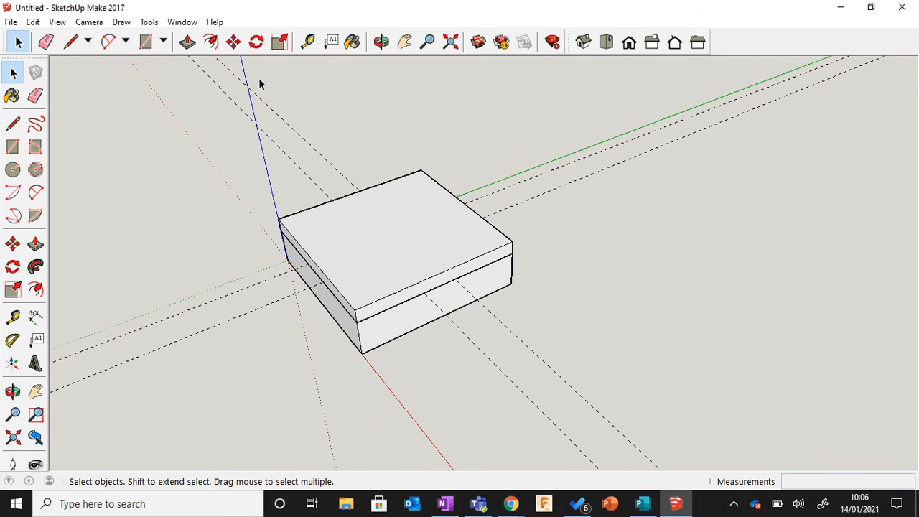
left_click(234, 45)
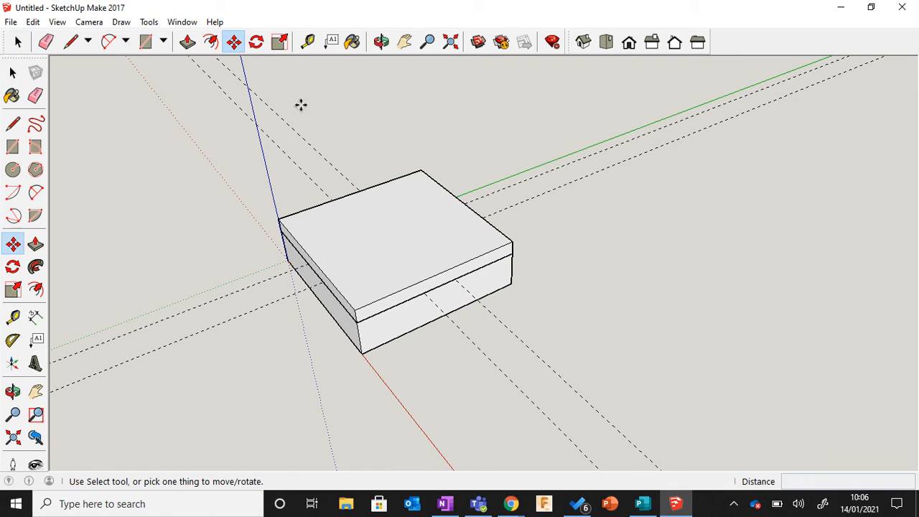
left_click(378, 219)
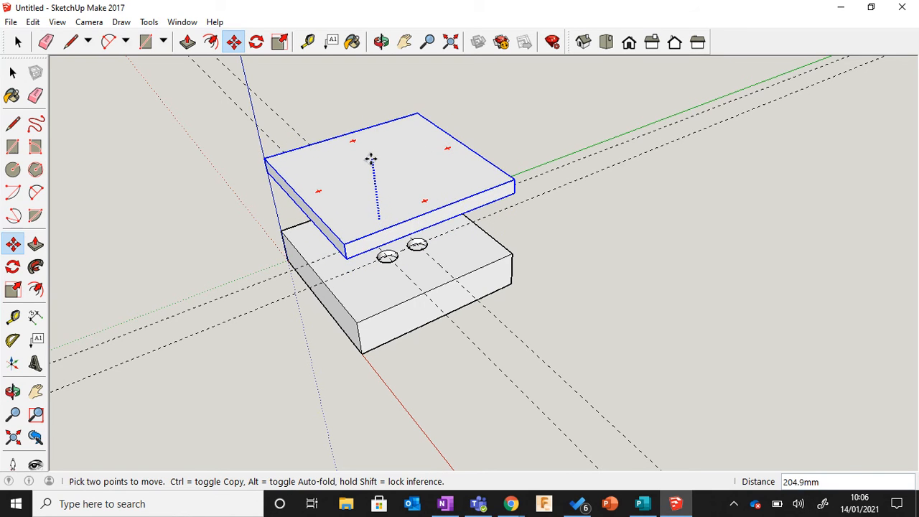
left_click(364, 128)
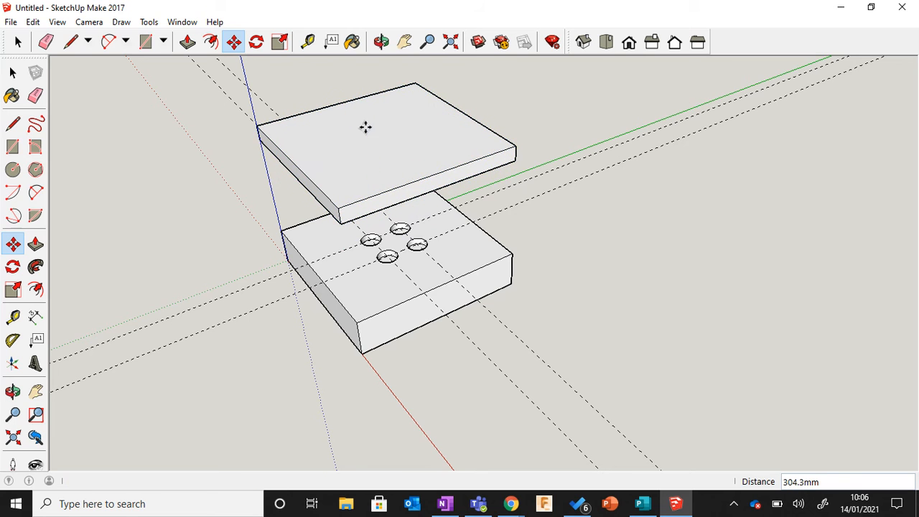
Examine the raised slab and the four holes in the block beneath it from several angles.
left_click(381, 42)
left_click_drag(451, 281, 440, 300)
scroll(440, 301, "down", 3)
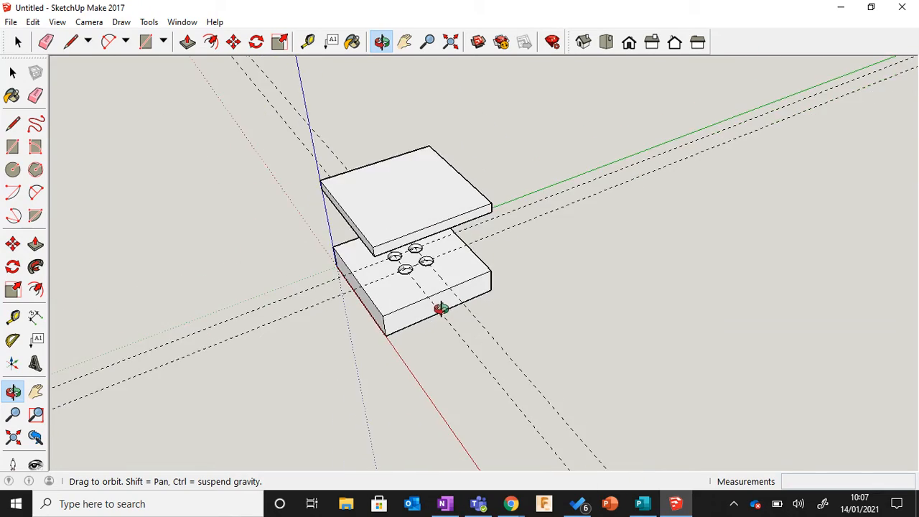
scroll(415, 175, "up", 2)
left_click_drag(538, 352, 524, 278)
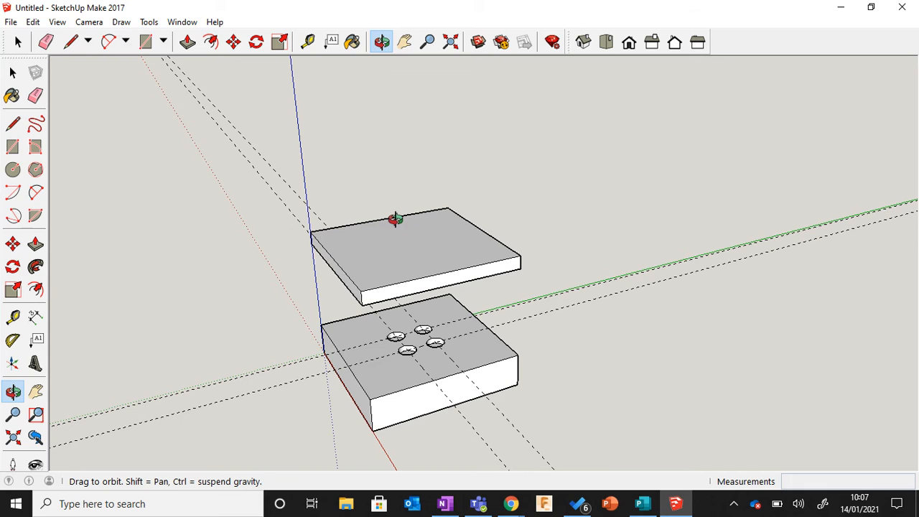
scroll(395, 218, "down", 2)
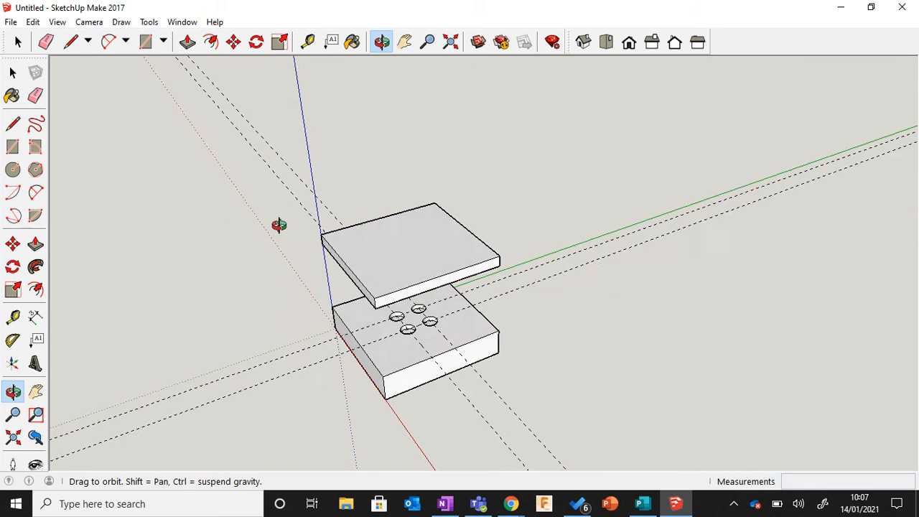
scroll(278, 224, "up", 1)
scroll(382, 245, "down", 1)
scroll(370, 215, "up", 1)
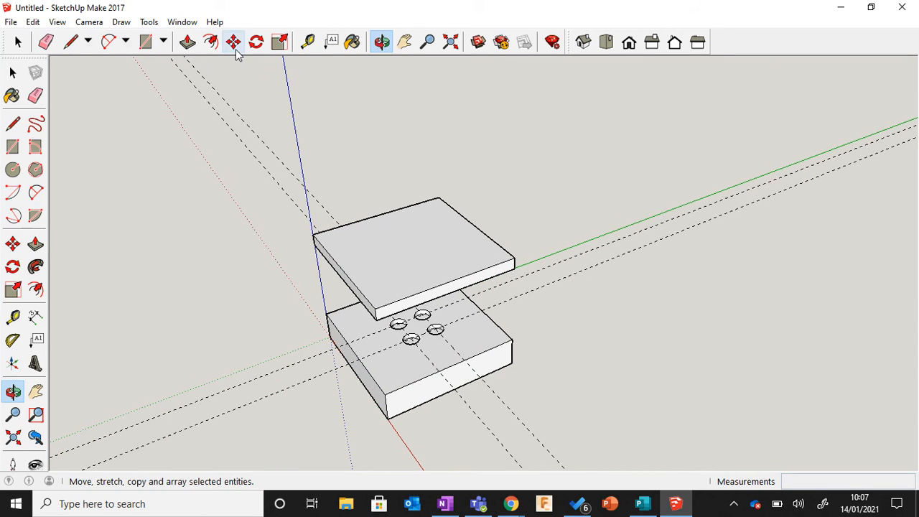
Try to copy the raised slab with the Move tool, shifting it 30 mm twice, and cancel the last placement.
left_click(235, 45)
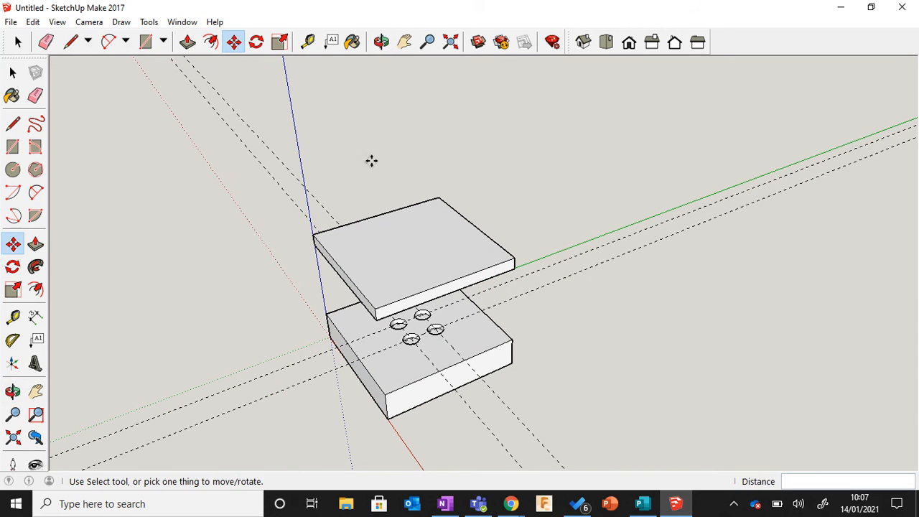
key("ctrl")
left_click(407, 246)
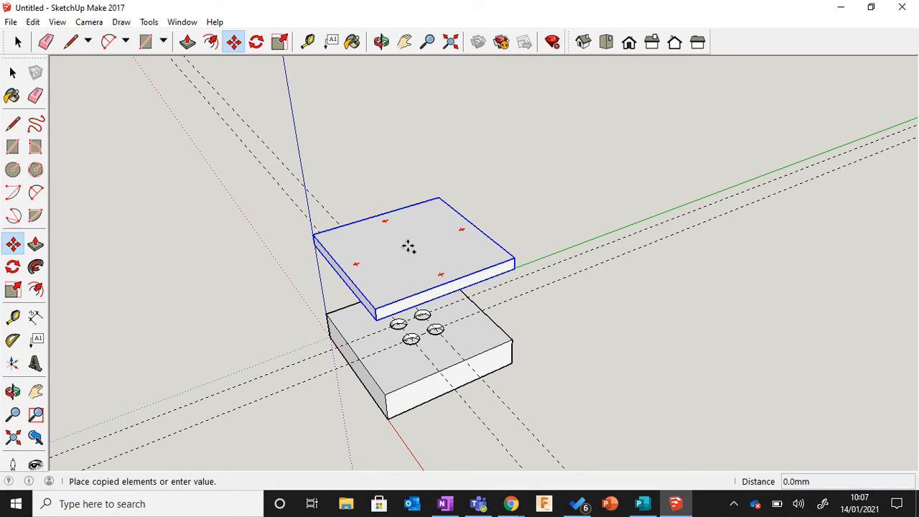
left_click(408, 245)
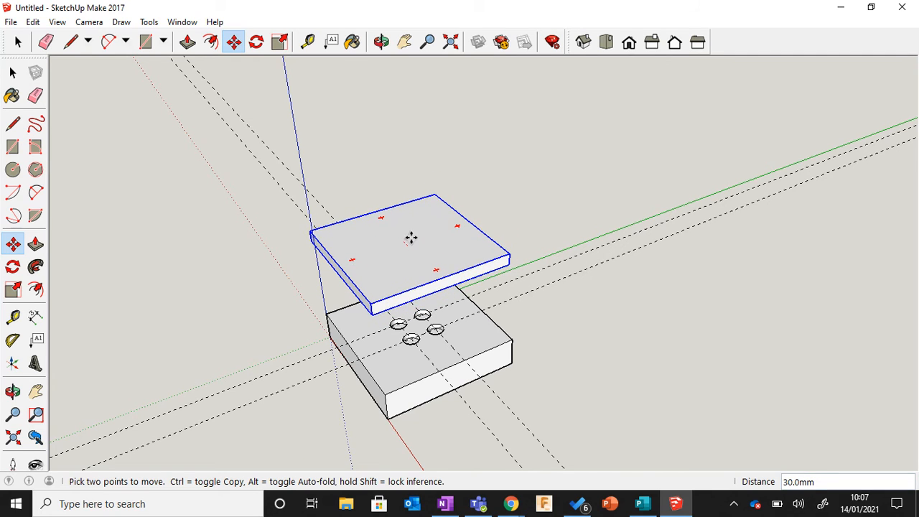
left_click(410, 239)
left_click(410, 240)
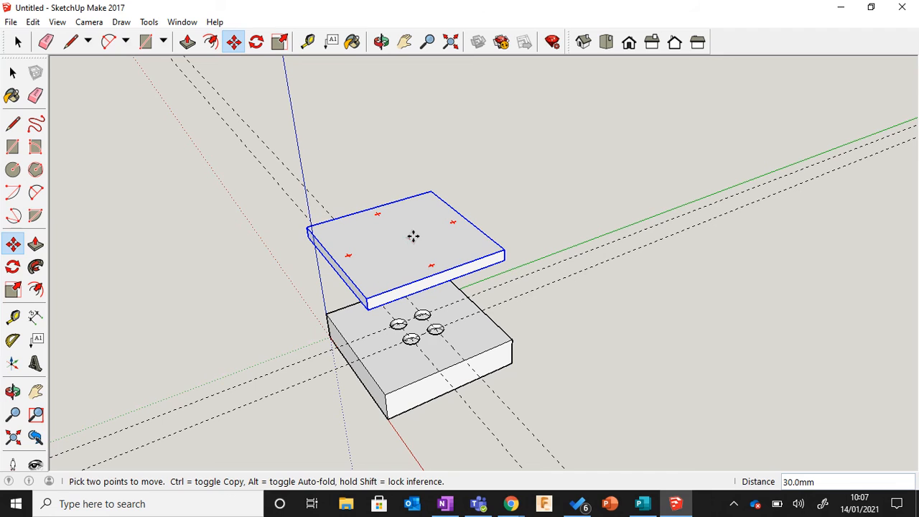
left_click(413, 236)
left_click(410, 231)
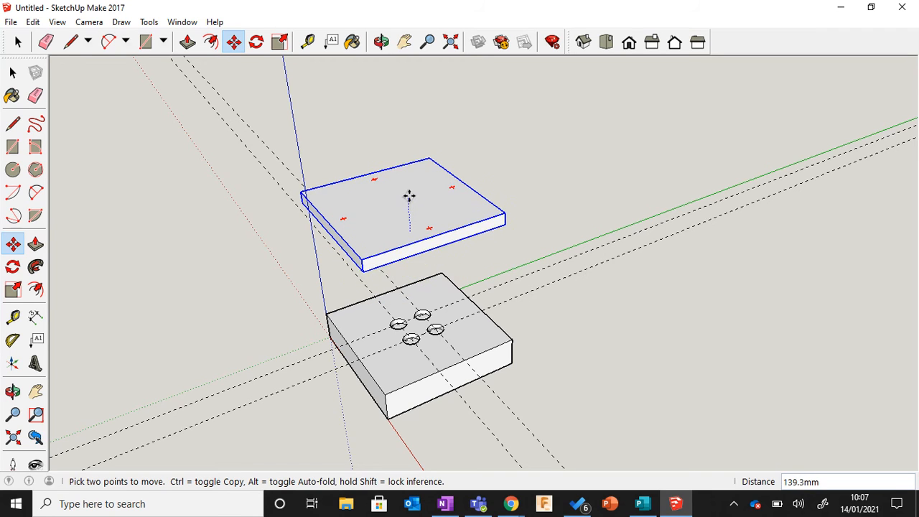
key("Escape")
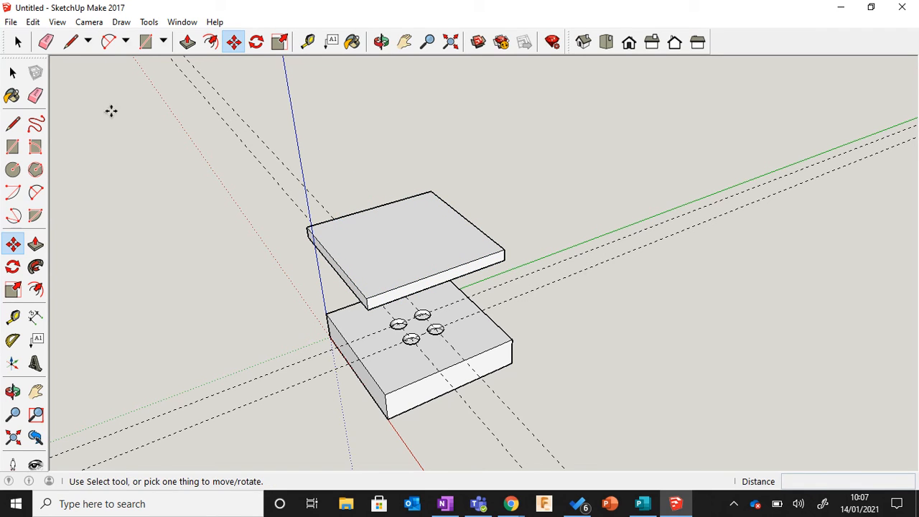
Copy the raised slab component and paste the duplicate above it, roughly aligned with the original.
left_click(12, 73)
left_click(396, 233)
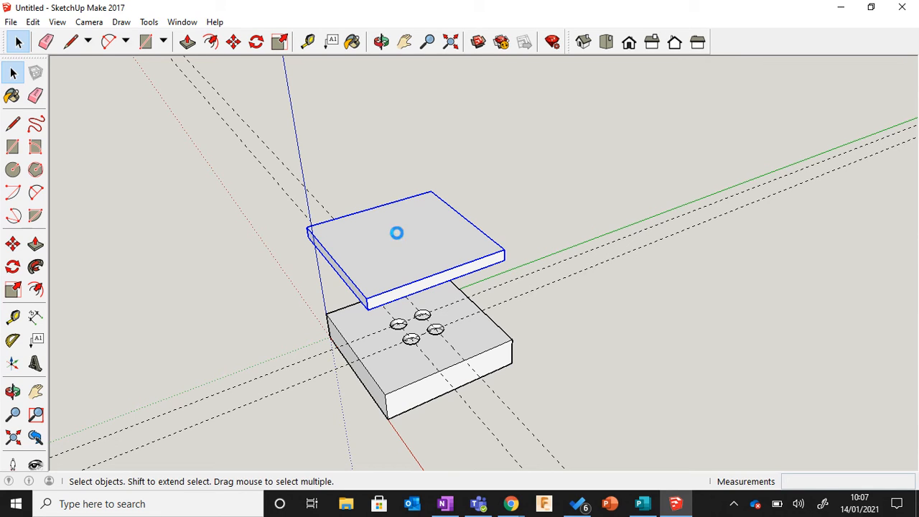
left_click(643, 162)
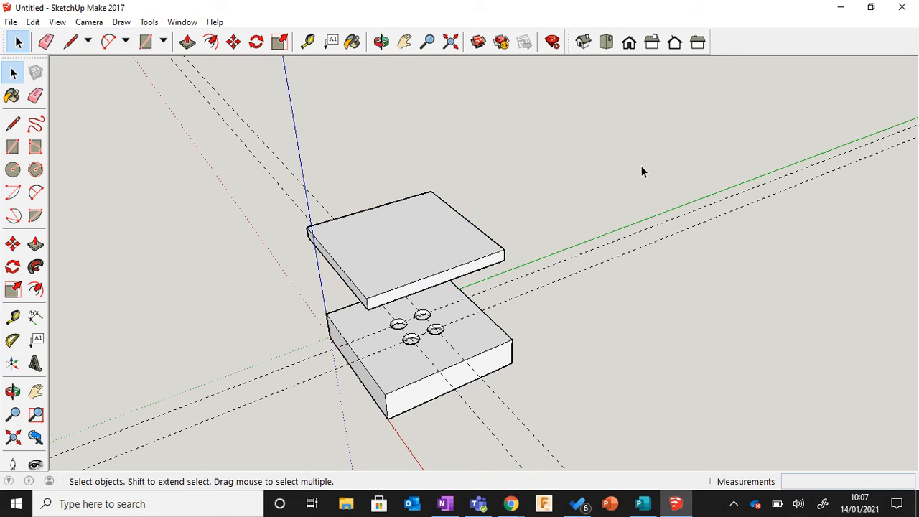
key("m")
key("ctrl+v")
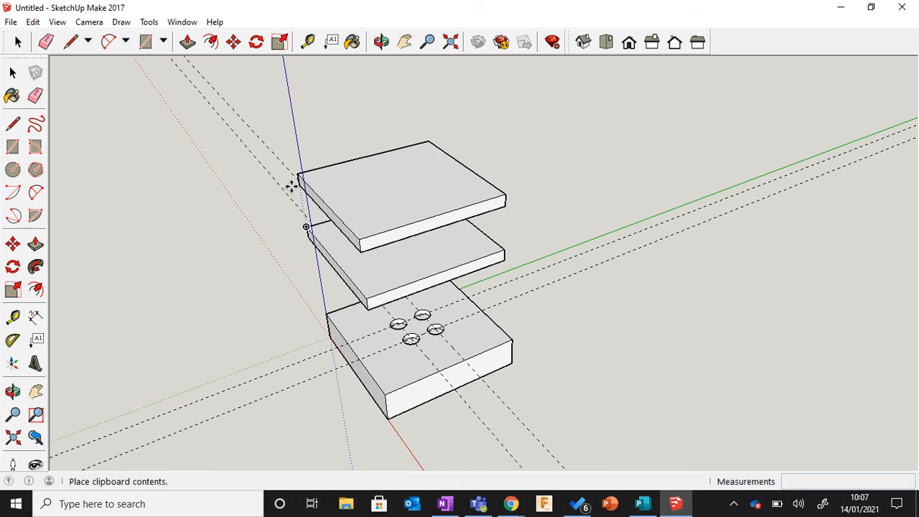
left_click(292, 184)
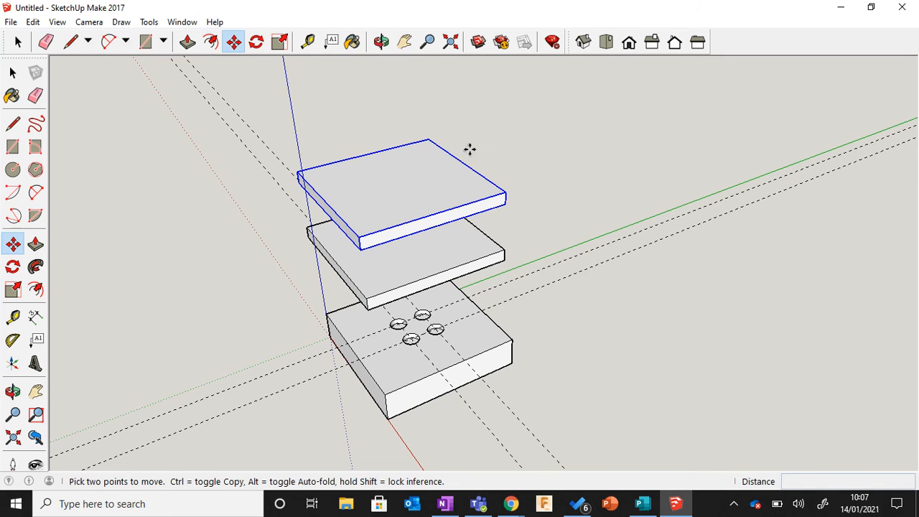
Explode the uppermost slab component into loose faces and edges.
left_click(381, 41)
left_click_drag(458, 153, 414, 192)
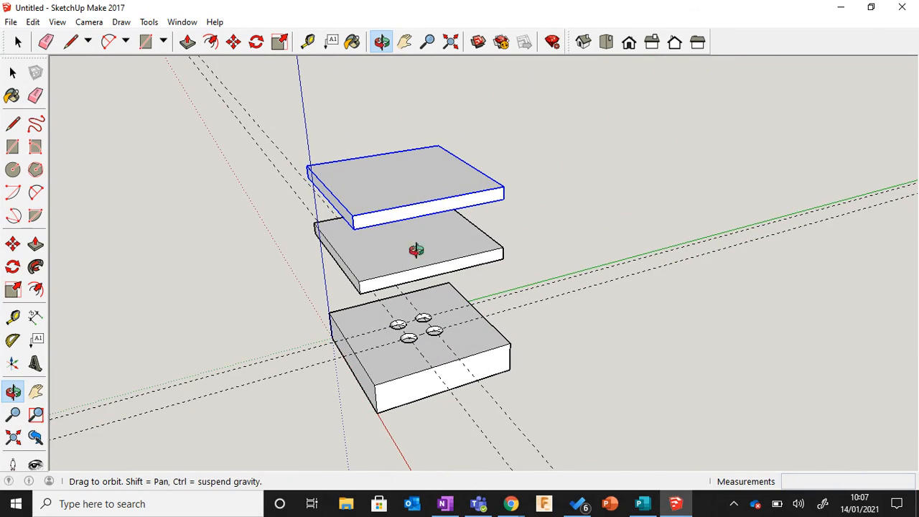
scroll(419, 229, "up", 2)
scroll(419, 230, "down", 2)
left_click(13, 73)
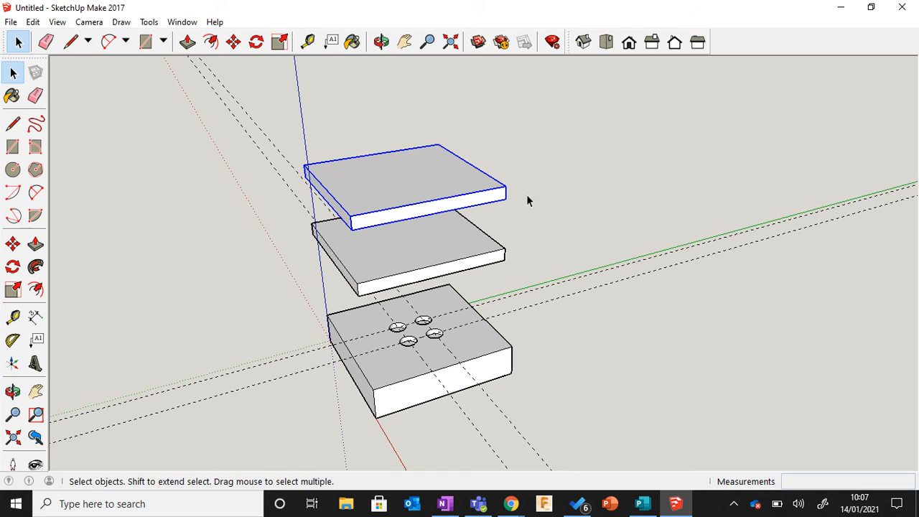
left_click(610, 219)
scroll(560, 317, "up", 1)
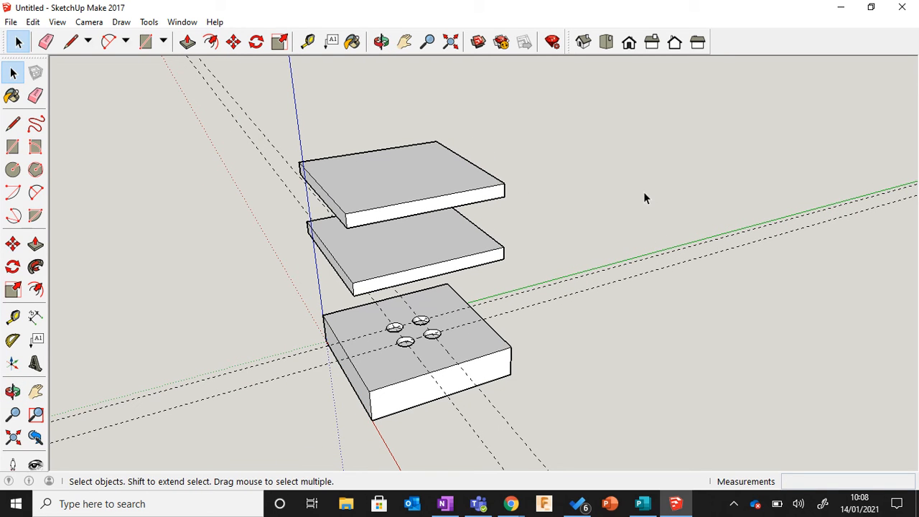
left_click(401, 181)
scroll(401, 187, "up", 1)
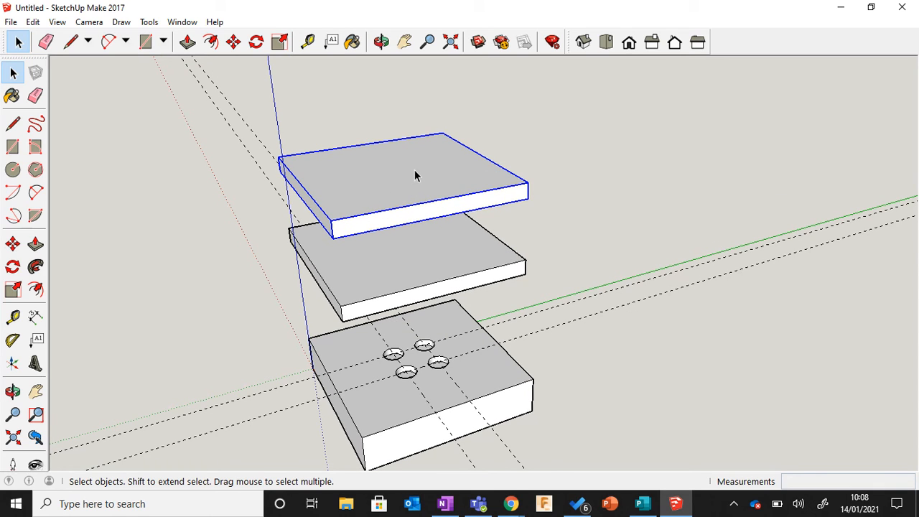
right_click(414, 176)
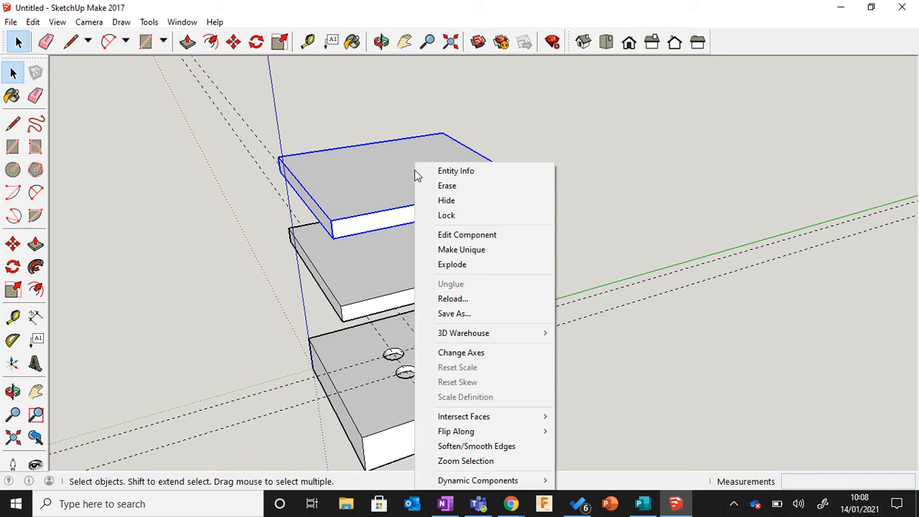
left_click(450, 265)
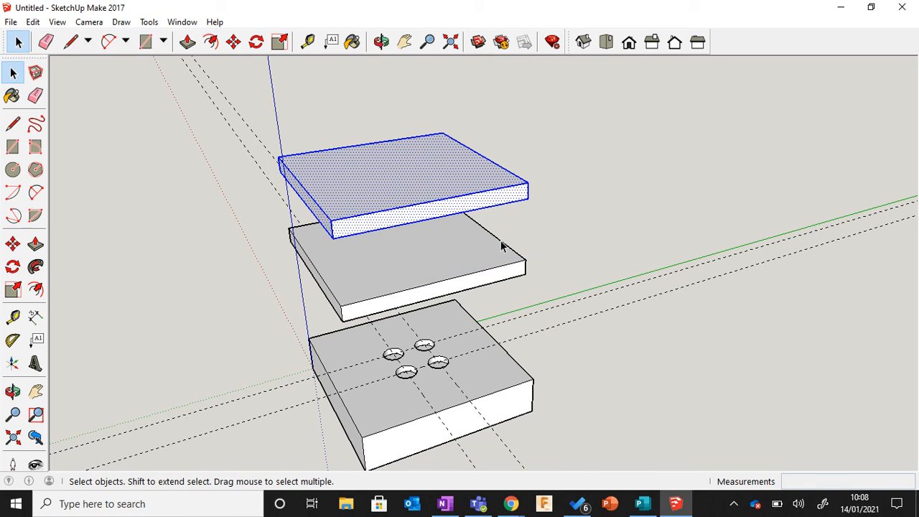
Select the front and top faces of the exploded slab individually to check they are separate, and clear the selection.
left_click(587, 206)
left_click(409, 191)
left_click(414, 215)
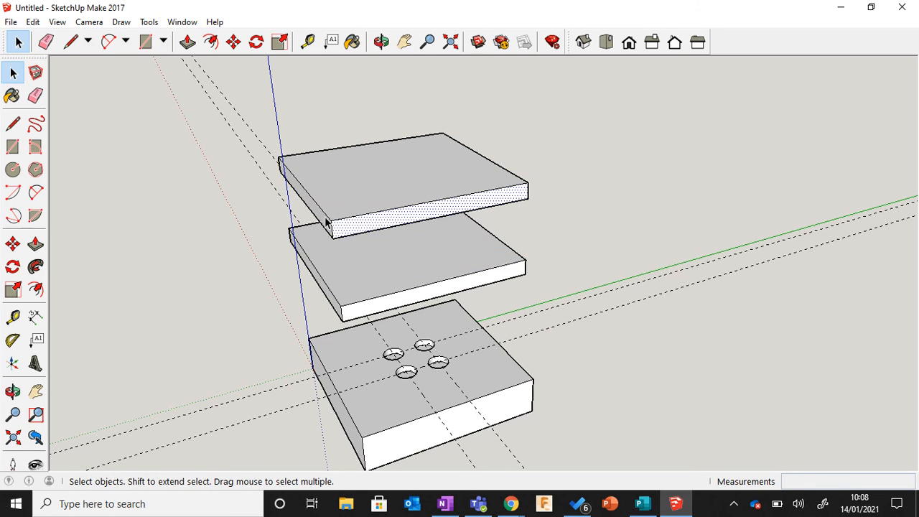
left_click(364, 188)
scroll(428, 150, "up", 1)
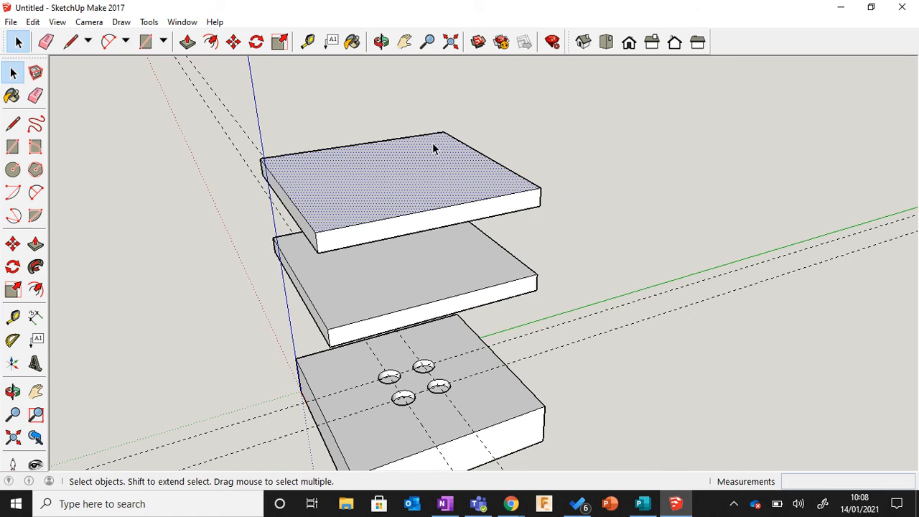
left_click(574, 166)
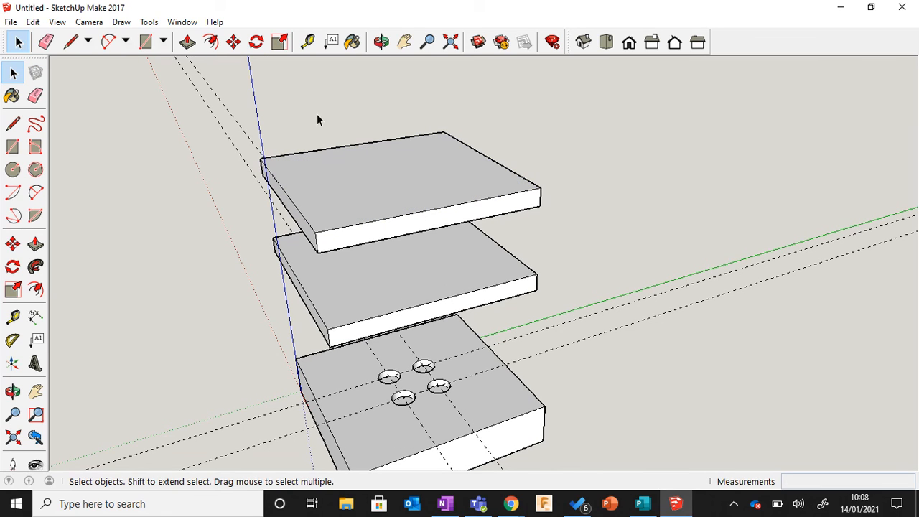
Draw two parallel 500 mm lines across the uppermost slab's top face, each just inside one of two opposite edges.
left_click(381, 43)
mouse_move(273, 136)
left_mouse_down()
mouse_move(232, 172)
mouse_move(280, 203)
mouse_move(400, 227)
left_mouse_up()
left_click(13, 73)
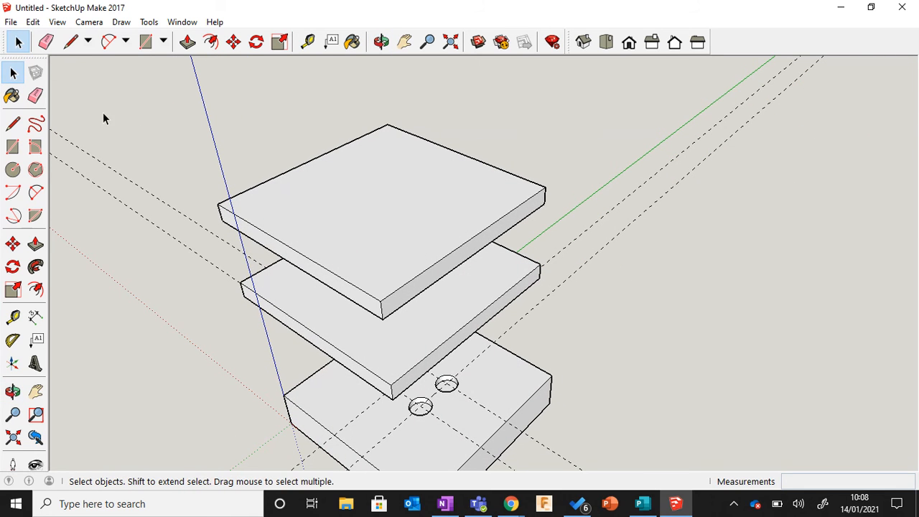
left_click(70, 42)
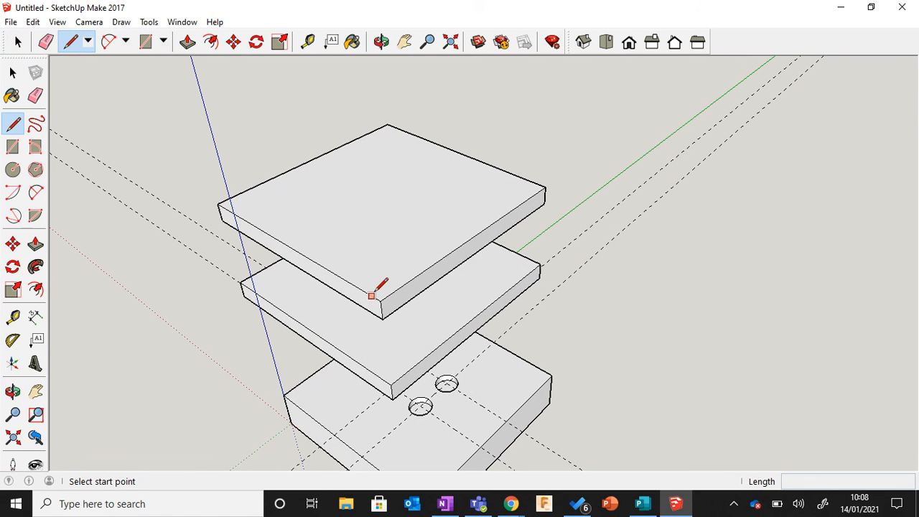
left_click(371, 295)
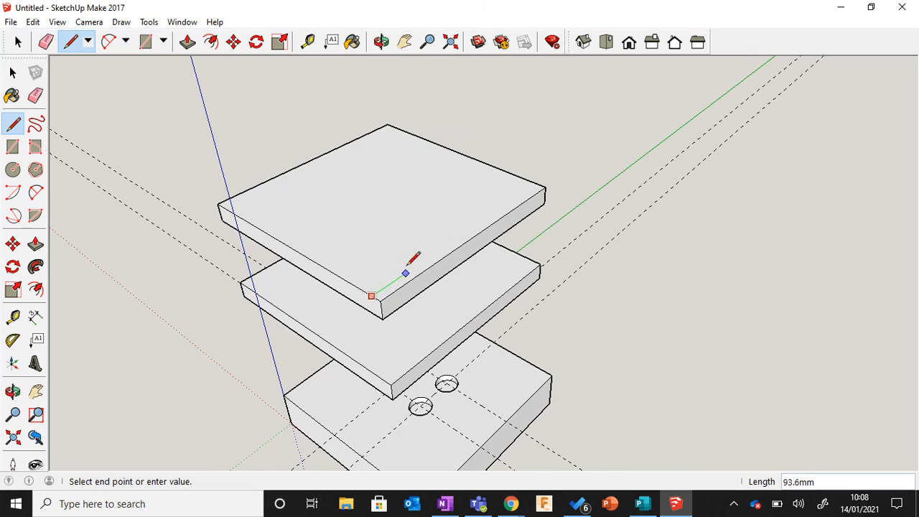
left_click(538, 182)
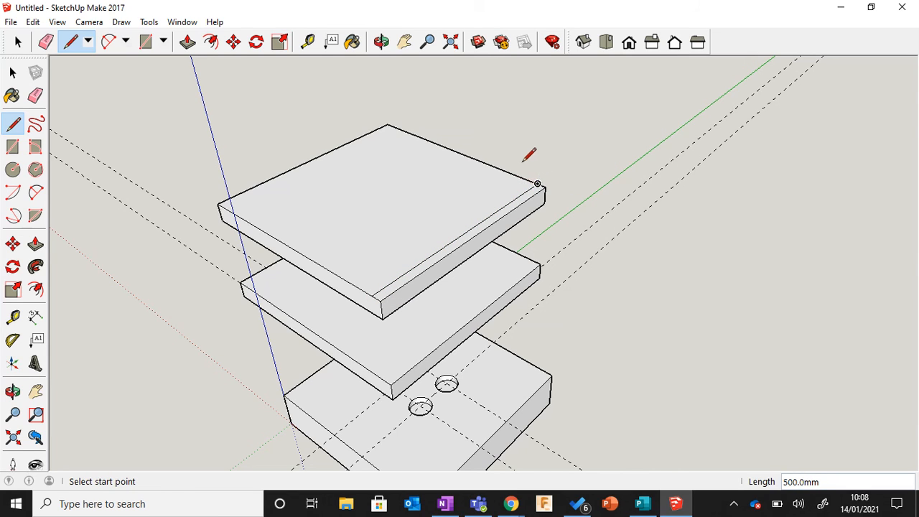
left_click(226, 207)
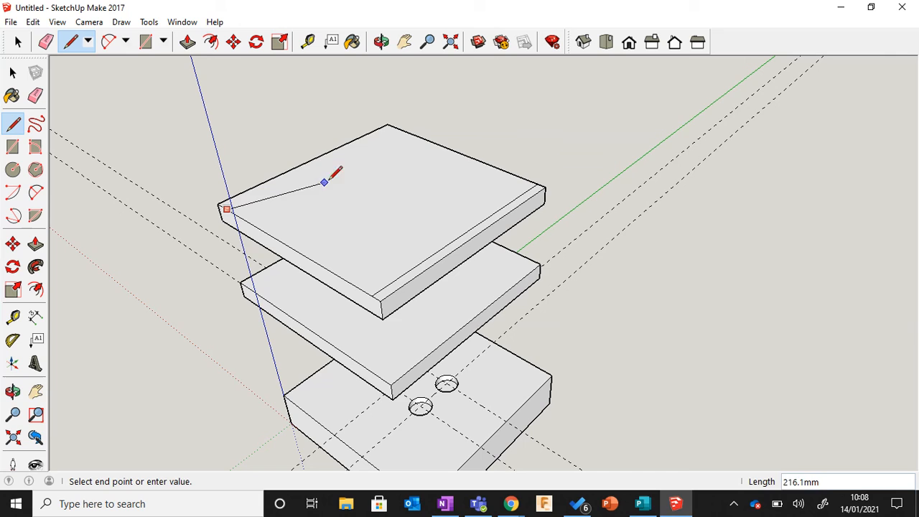
left_click(395, 127)
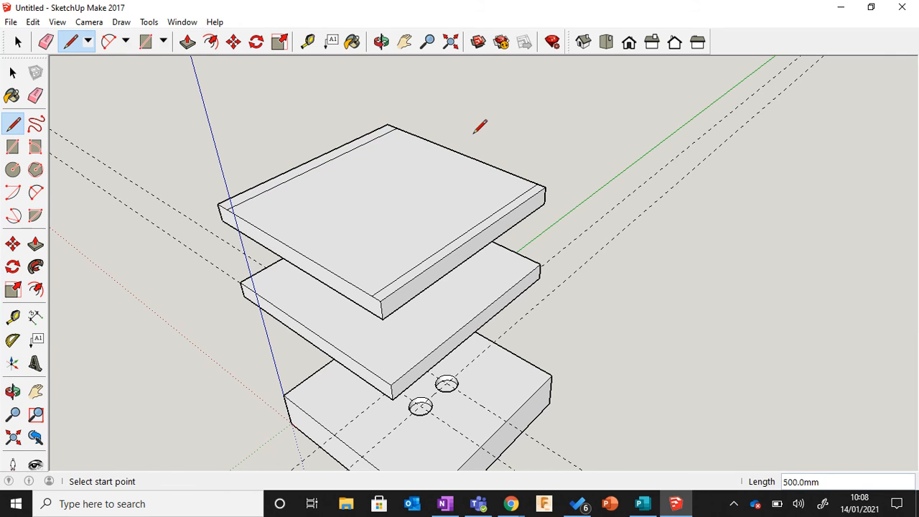
Push/Pull the two narrow edge strips of the uppermost slab up about 149 mm to form side walls.
left_click(187, 41)
left_click_drag(285, 183, 293, 127)
left_click_drag(440, 259, 237, 129)
scroll(718, 258, "down", 4)
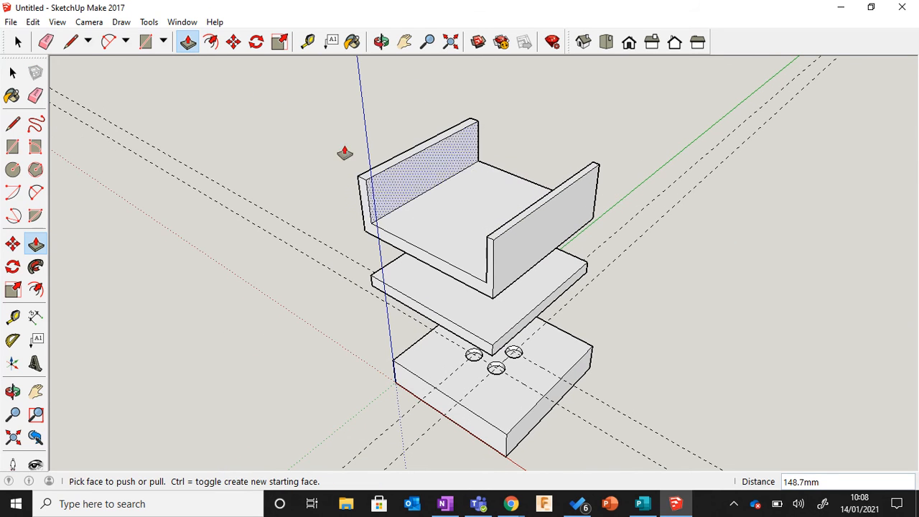
Examine the reshaped uppermost slab with its side walls up close and together with the plain slab and holed block below.
left_click(379, 42)
left_click_drag(322, 119, 316, 217)
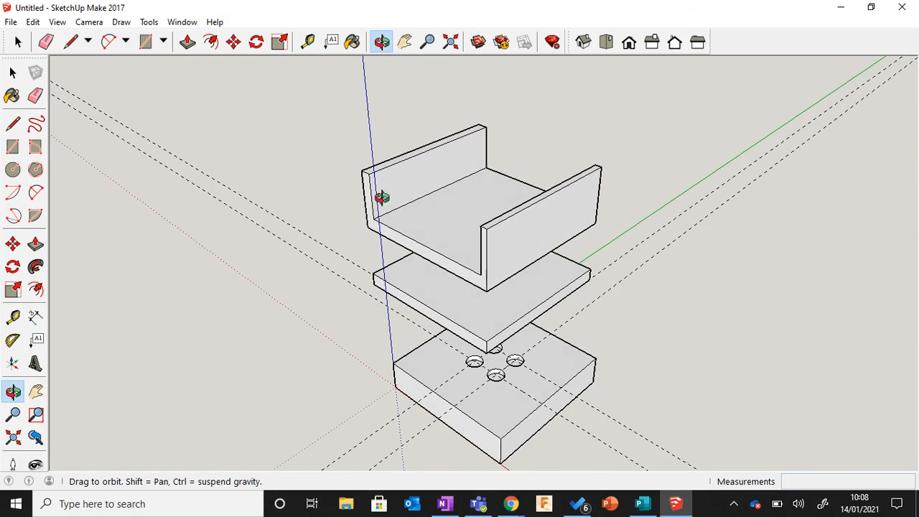
scroll(481, 179, "up", 4)
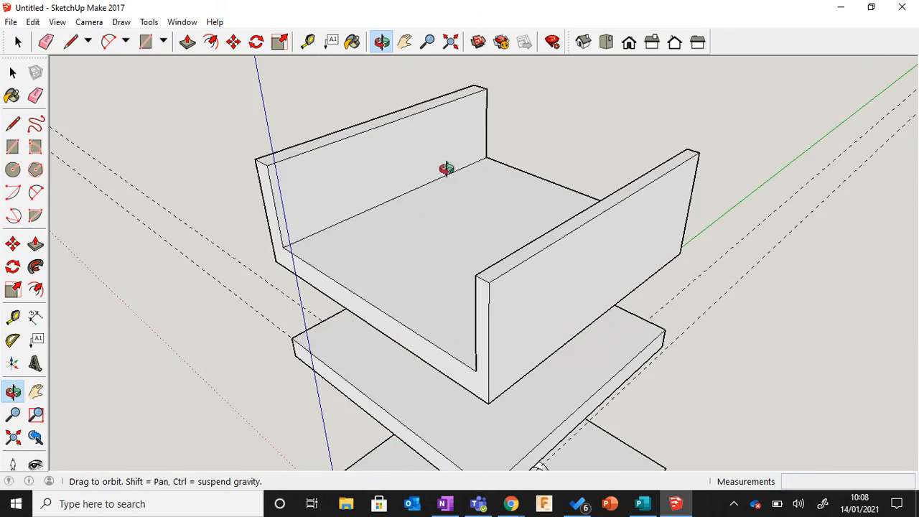
scroll(501, 260, "down", 3)
scroll(501, 260, "down", 6)
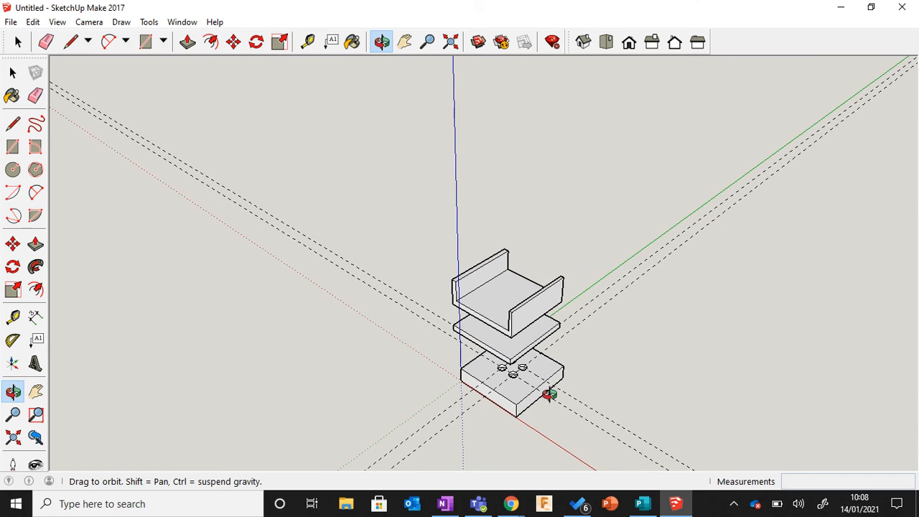
scroll(550, 395, "up", 2)
scroll(550, 396, "up", 2)
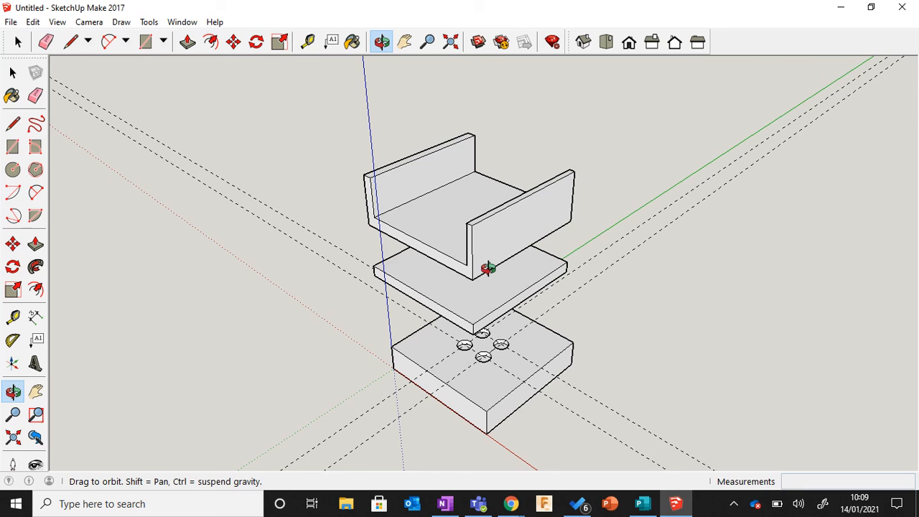
scroll(488, 268, "down", 2)
scroll(526, 345, "up", 5)
scroll(530, 350, "down", 3)
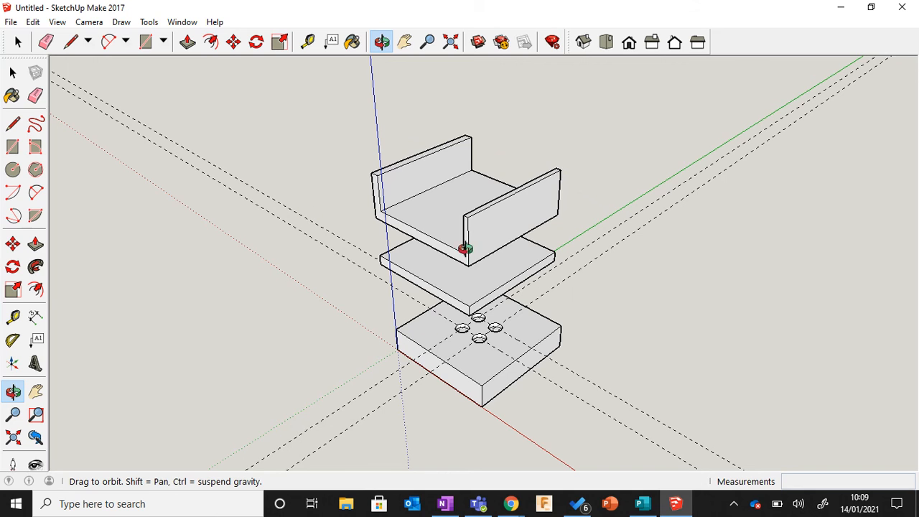
scroll(478, 289, "up", 2)
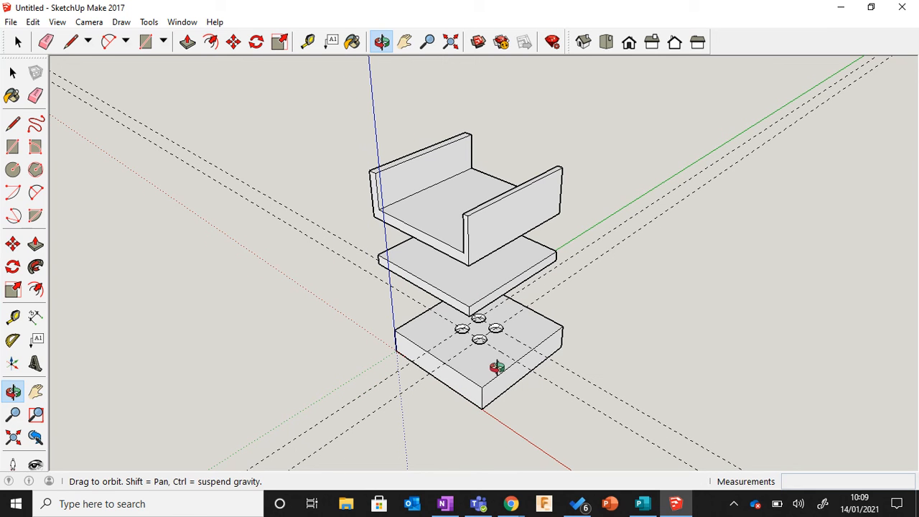
scroll(513, 367, "up", 1)
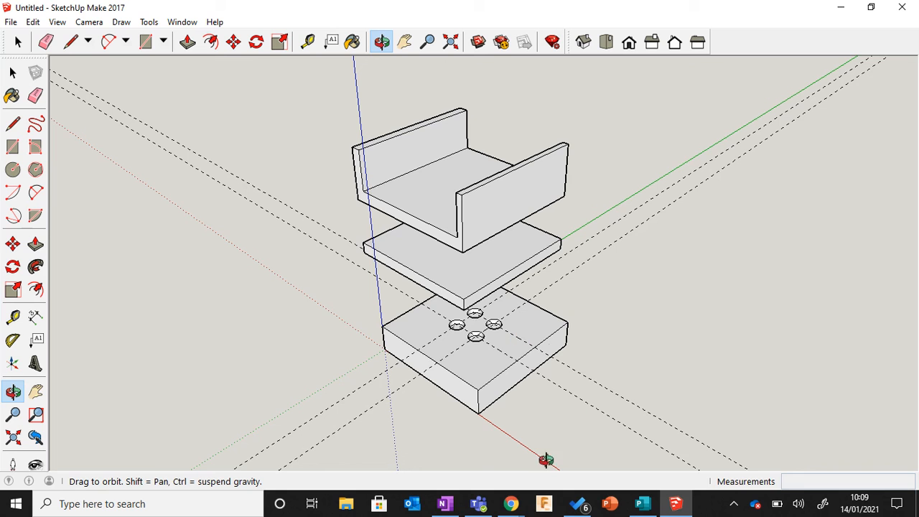
left_click(511, 505)
left_click(470, 443)
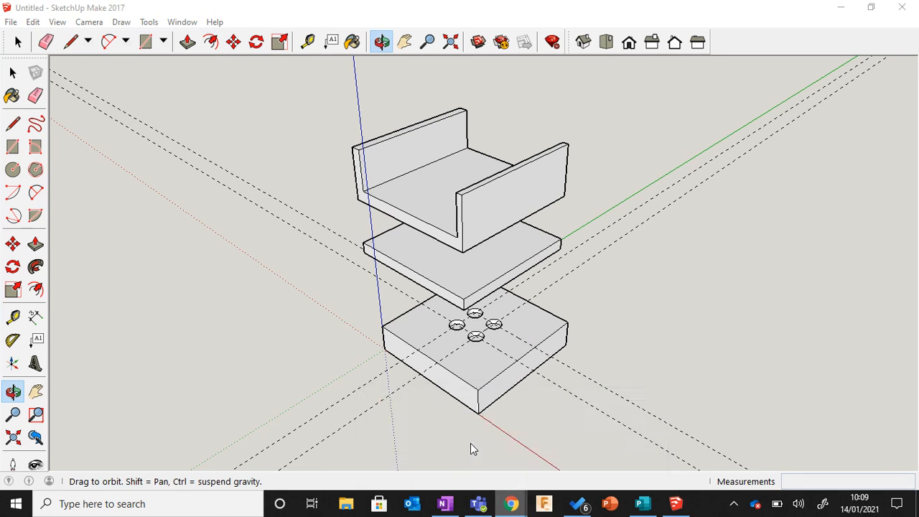
left_click(818, 36)
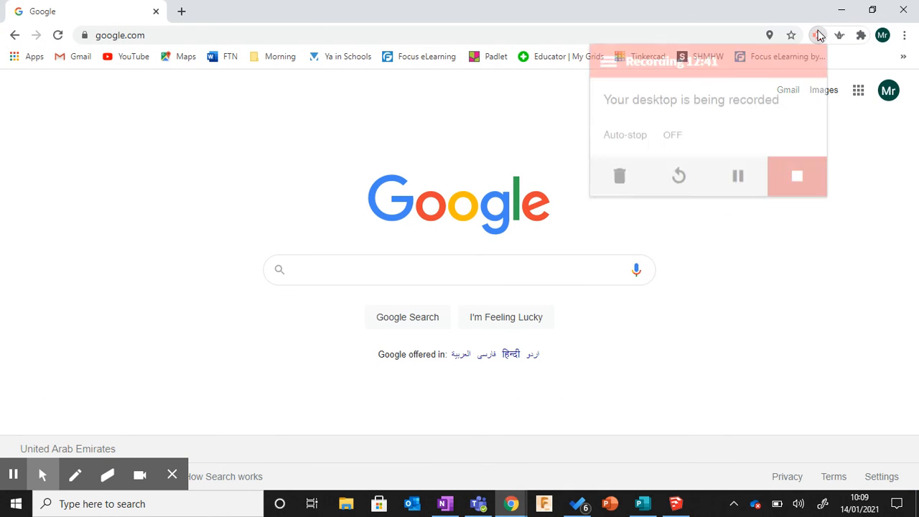